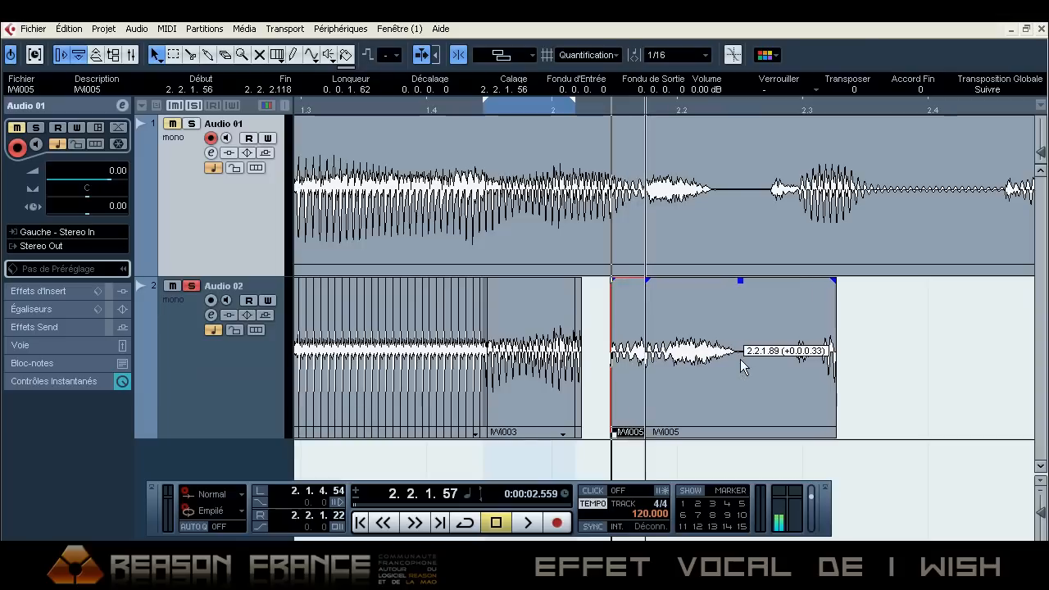
Move the IWI005 slice on Audio 02 earlier to start at 2.2.1.68, roughly matching the source waveform above.
{"action": "left_click_drag", "start_coordinate": [827, 109], "coordinate": [820, 128]}
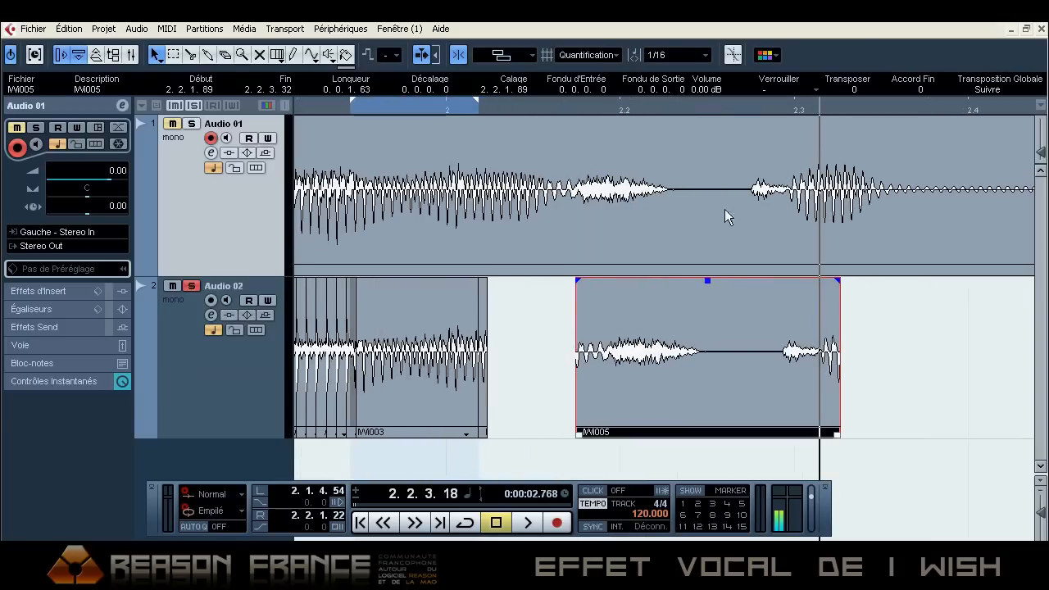
{"action": "left_click_drag", "start_coordinate": [790, 368], "coordinate": [761, 363]}
{"action": "left_click_drag", "start_coordinate": [1039, 160], "coordinate": [1038, 151]}
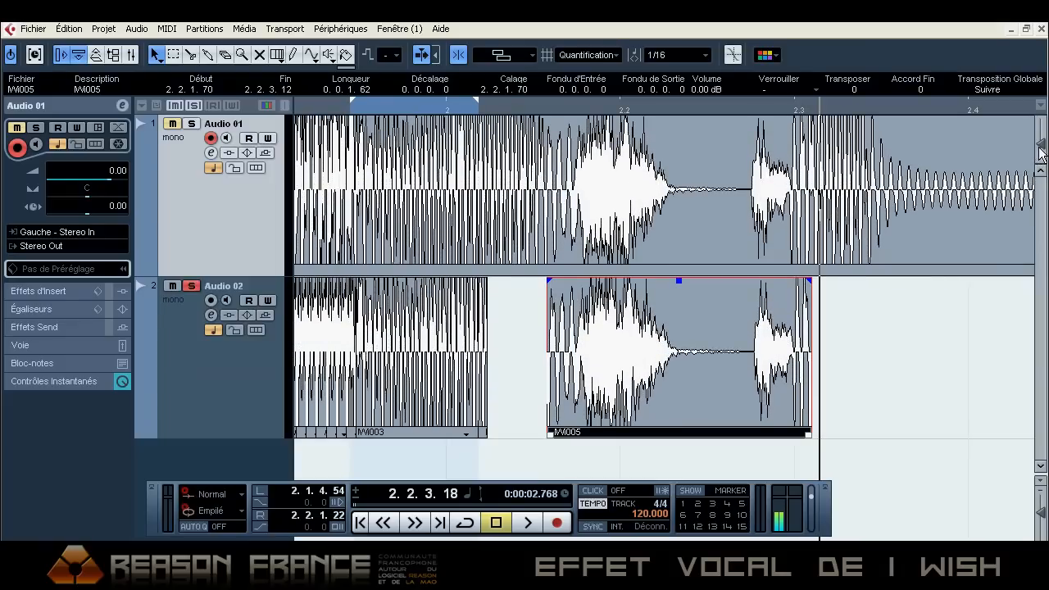
{"action": "left_click_drag", "start_coordinate": [768, 108], "coordinate": [684, 176]}
{"action": "left_click_drag", "start_coordinate": [811, 344], "coordinate": [762, 348]}
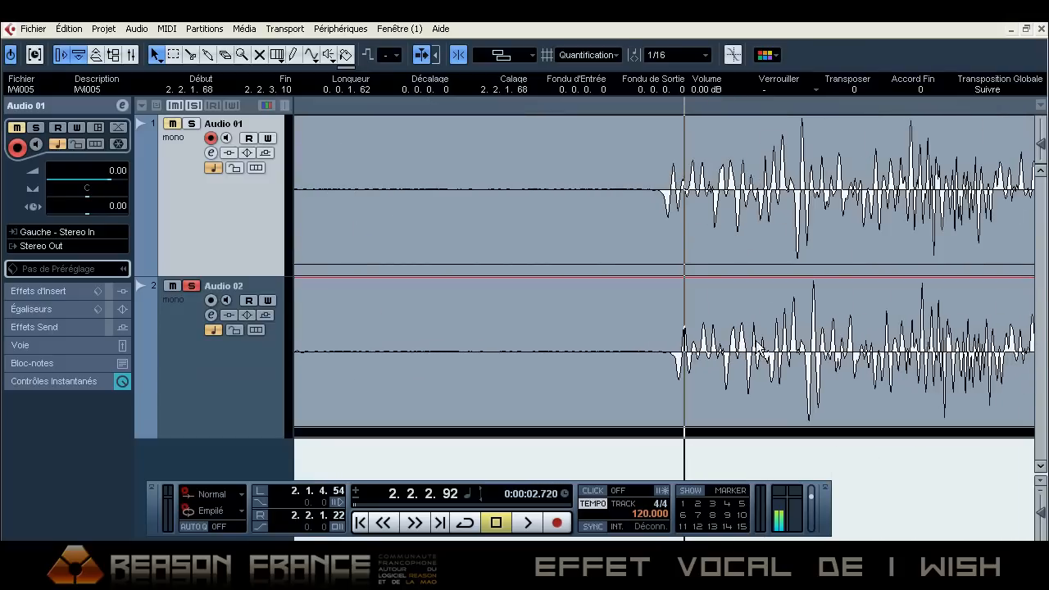
Fine-align the IWI005 slice with the Audio 01 waveform peaks by moving its start to 2.2.1.67.
{"action": "left_click", "coordinate": [782, 111]}
{"action": "left_click_drag", "start_coordinate": [782, 111], "coordinate": [749, 149]}
{"action": "left_click_drag", "start_coordinate": [838, 335], "coordinate": [782, 317]}
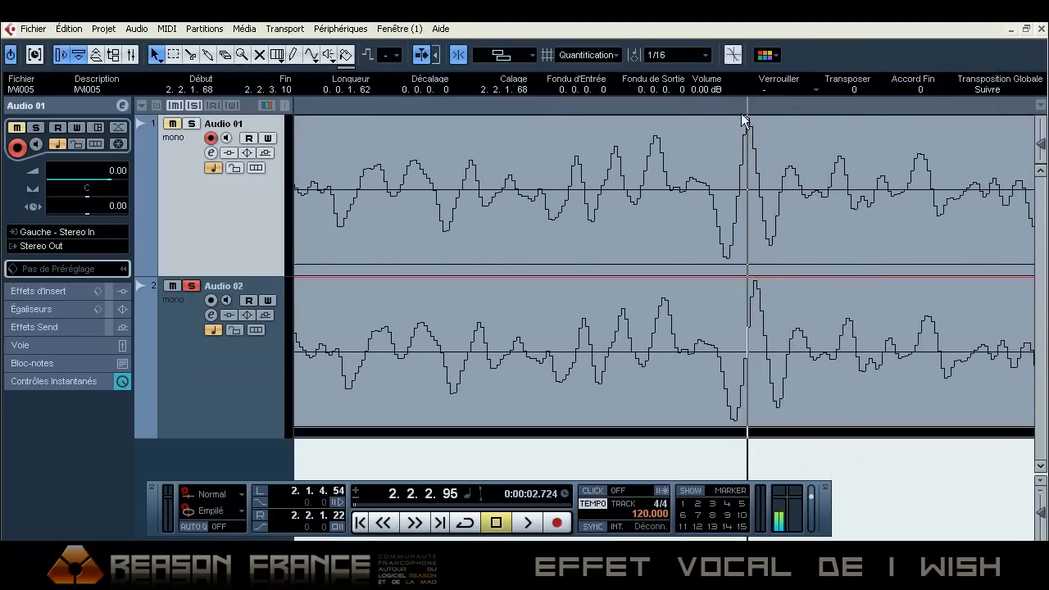
{"action": "left_click_drag", "start_coordinate": [742, 113], "coordinate": [742, 144]}
{"action": "left_click_drag", "start_coordinate": [822, 296], "coordinate": [802, 296]}
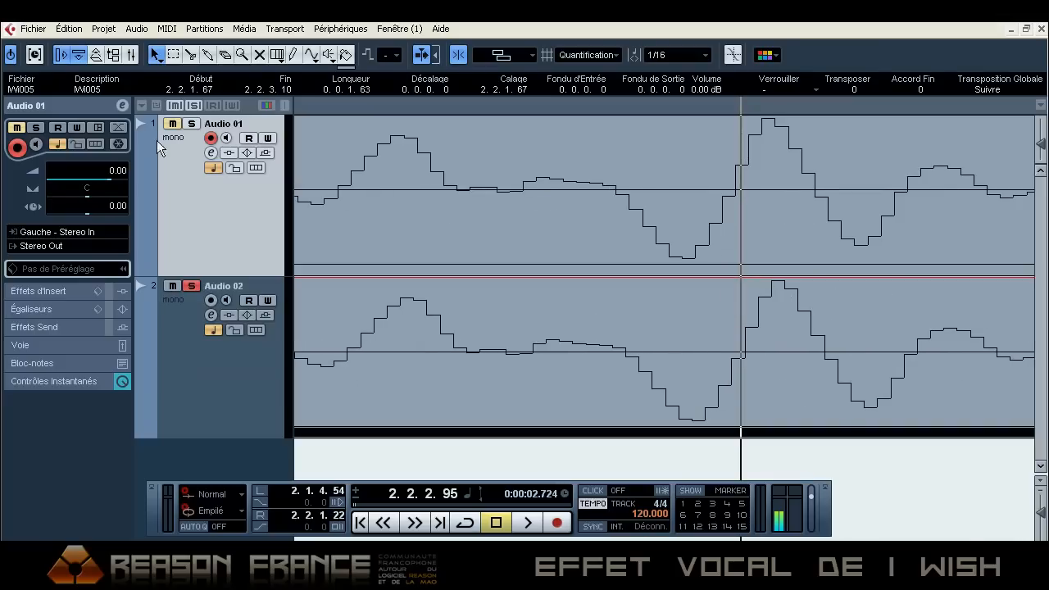
Examine the phase inversion control in Audio 01's channel settings and compare both tracks' waveforms.
{"action": "left_click", "coordinate": [210, 152]}
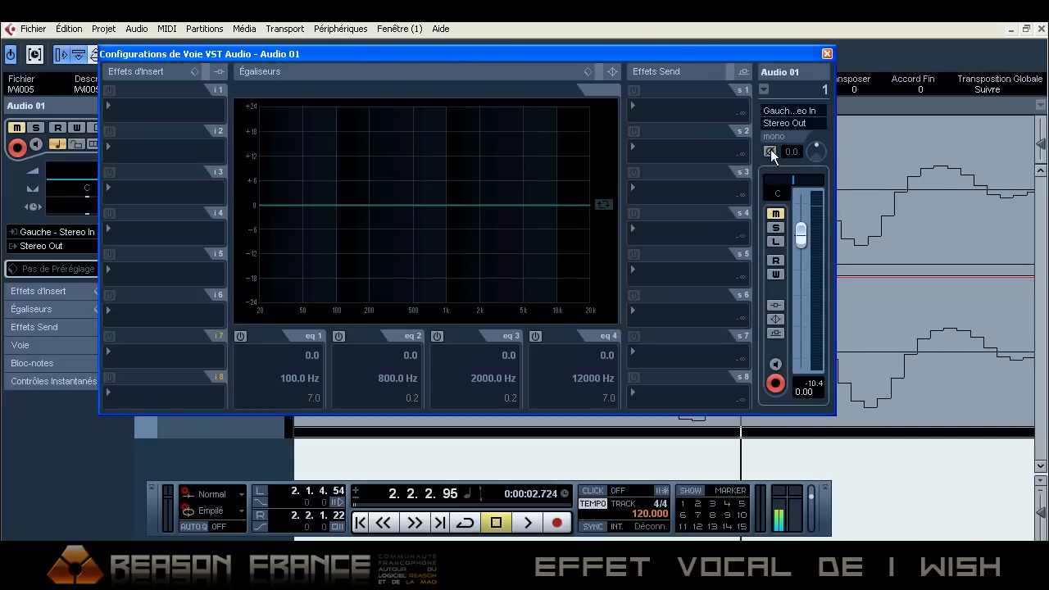
{"action": "left_click", "coordinate": [826, 54]}
{"action": "left_click_drag", "start_coordinate": [1041, 144], "coordinate": [1037, 150]}
{"action": "left_click_drag", "start_coordinate": [778, 111], "coordinate": [744, 26]}
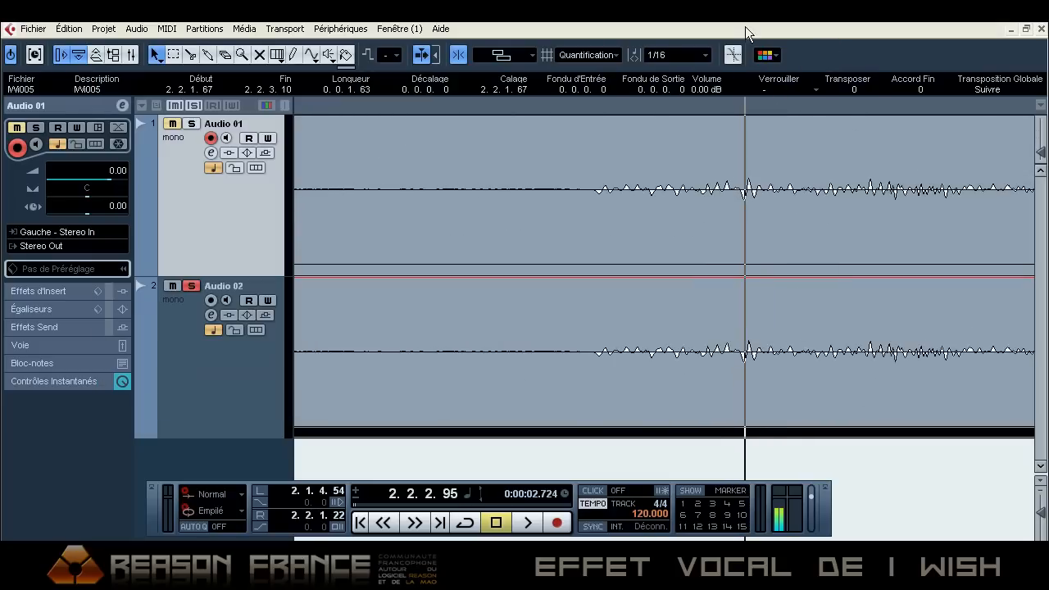
{"action": "left_click_drag", "start_coordinate": [783, 111], "coordinate": [737, 33]}
{"action": "left_click_drag", "start_coordinate": [652, 112], "coordinate": [599, 18]}
{"action": "left_click_drag", "start_coordinate": [604, 112], "coordinate": [382, 91]}
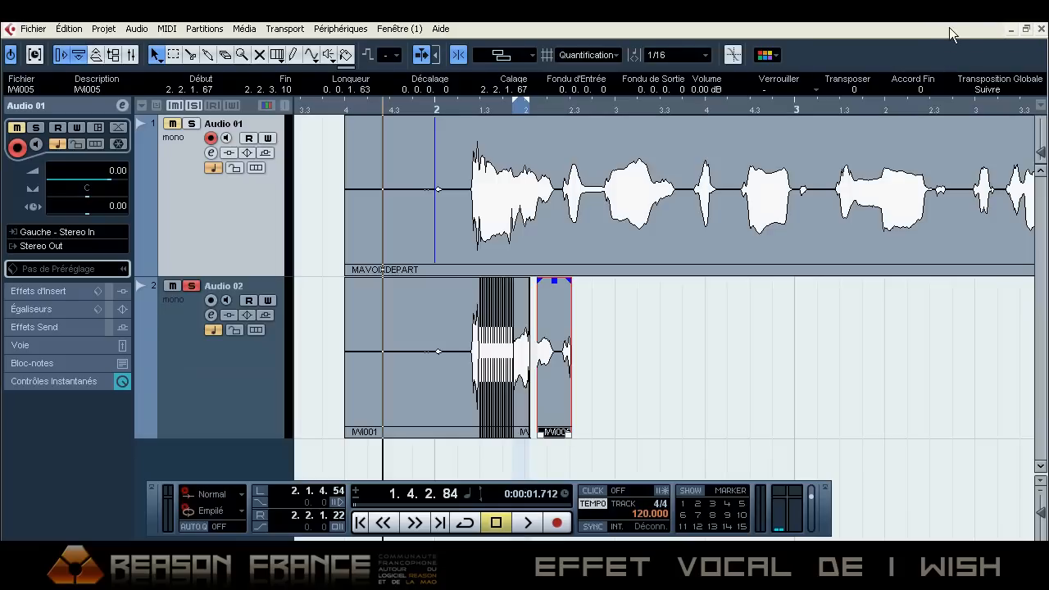
Close the current project without saving, and open and activate the recent project I Wish Voice15.cpr.
{"action": "left_click", "coordinate": [1038, 30]}
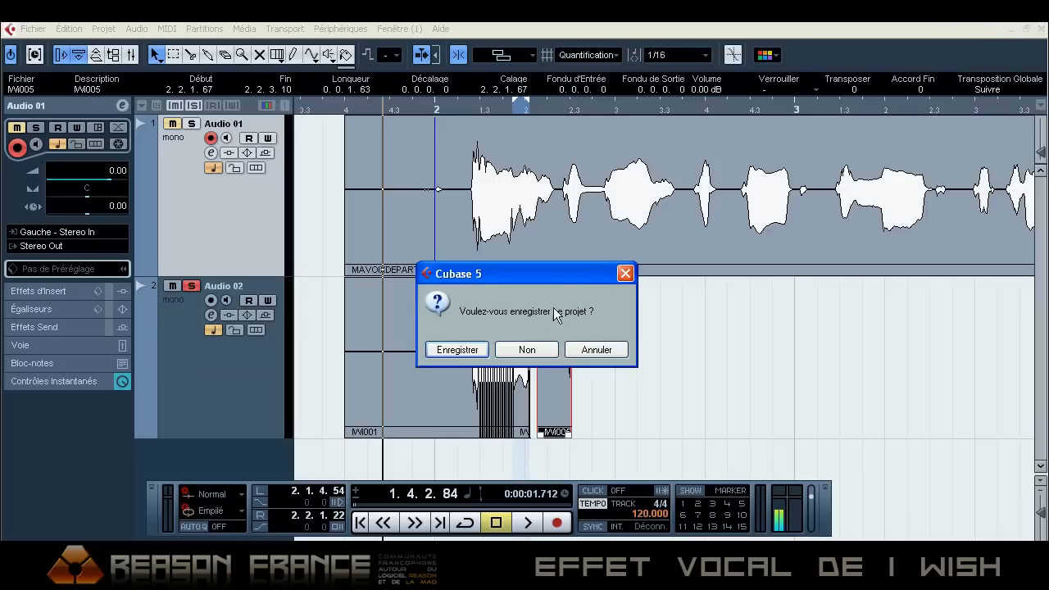
{"action": "left_click", "coordinate": [527, 350]}
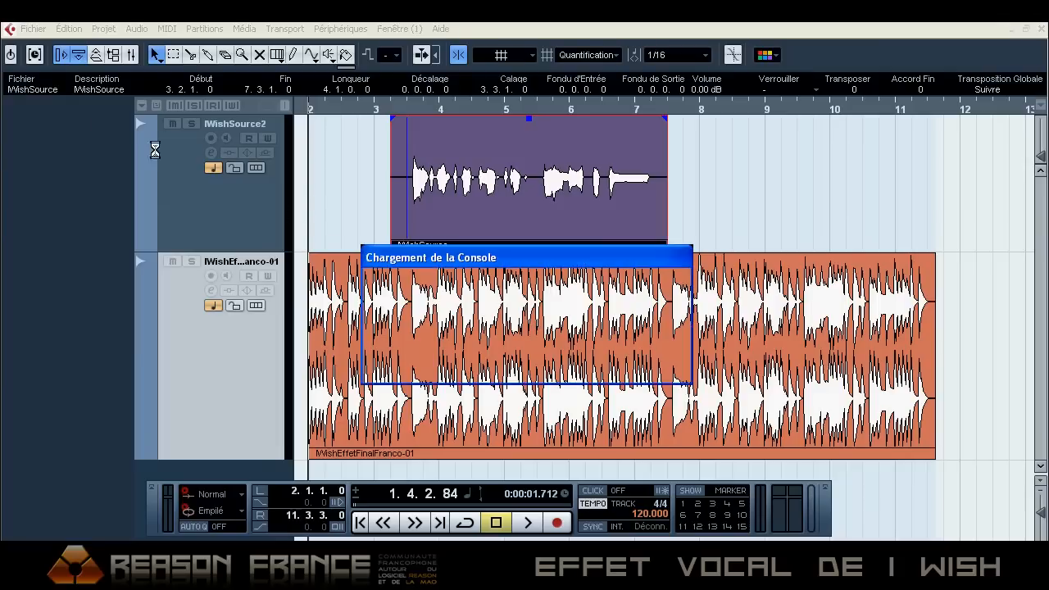
{"action": "left_click", "coordinate": [33, 30]}
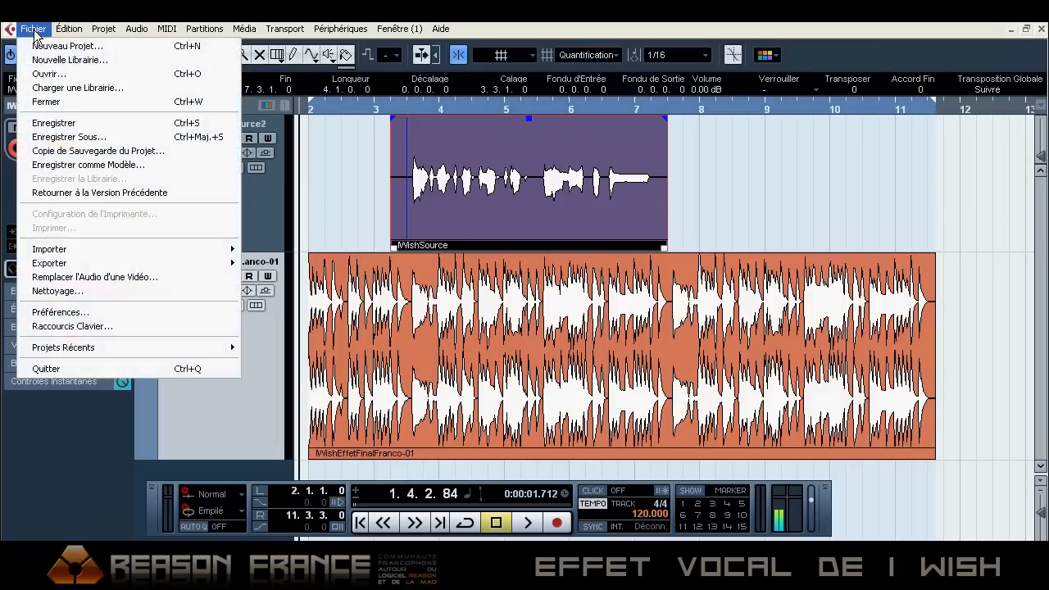
{"action": "mouse_move", "coordinate": [92, 352]}
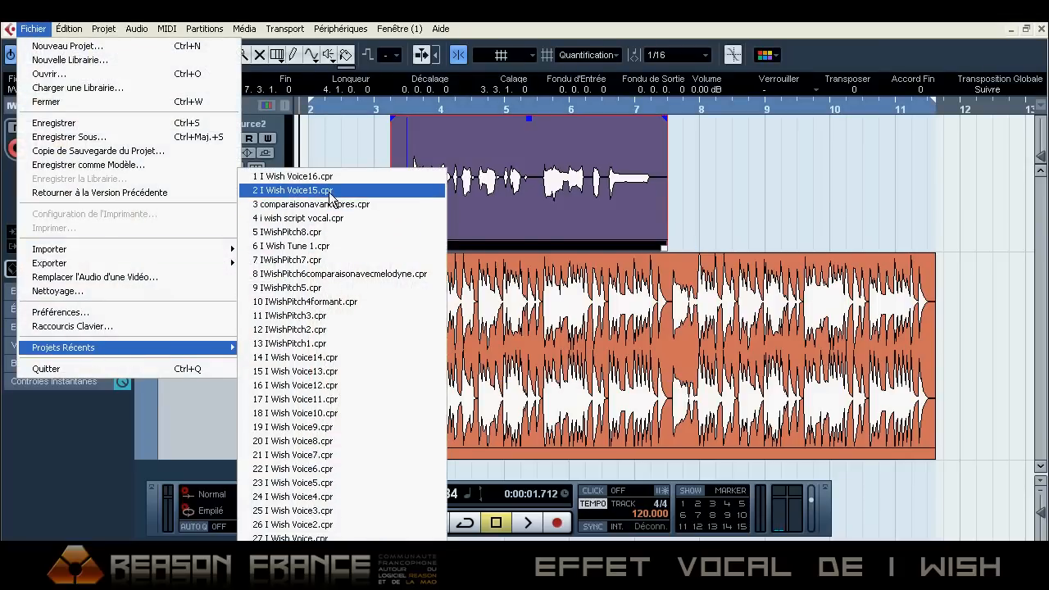
{"action": "left_click", "coordinate": [320, 197]}
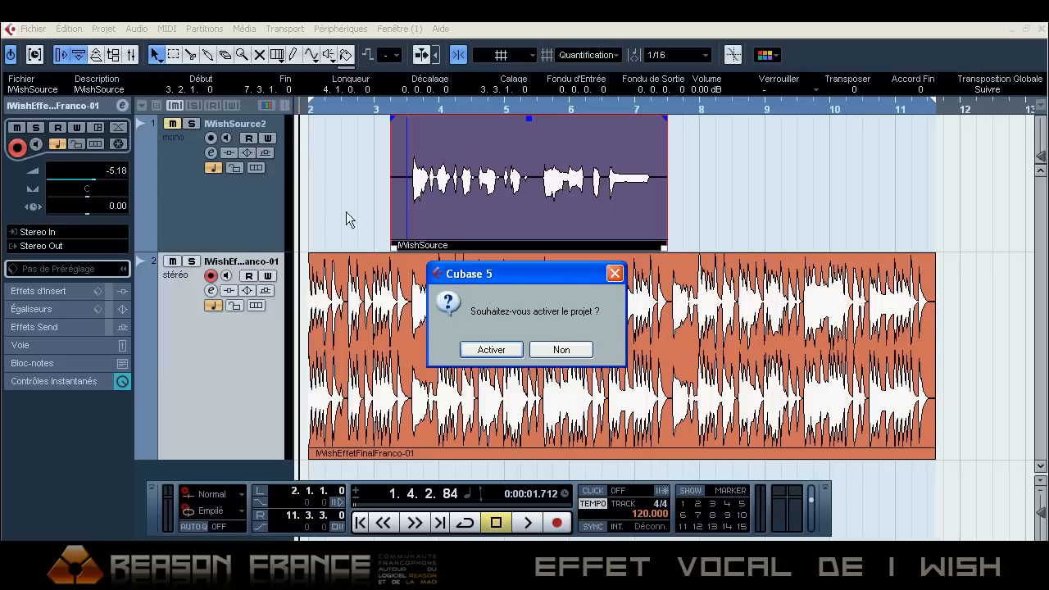
{"action": "left_click", "coordinate": [481, 351]}
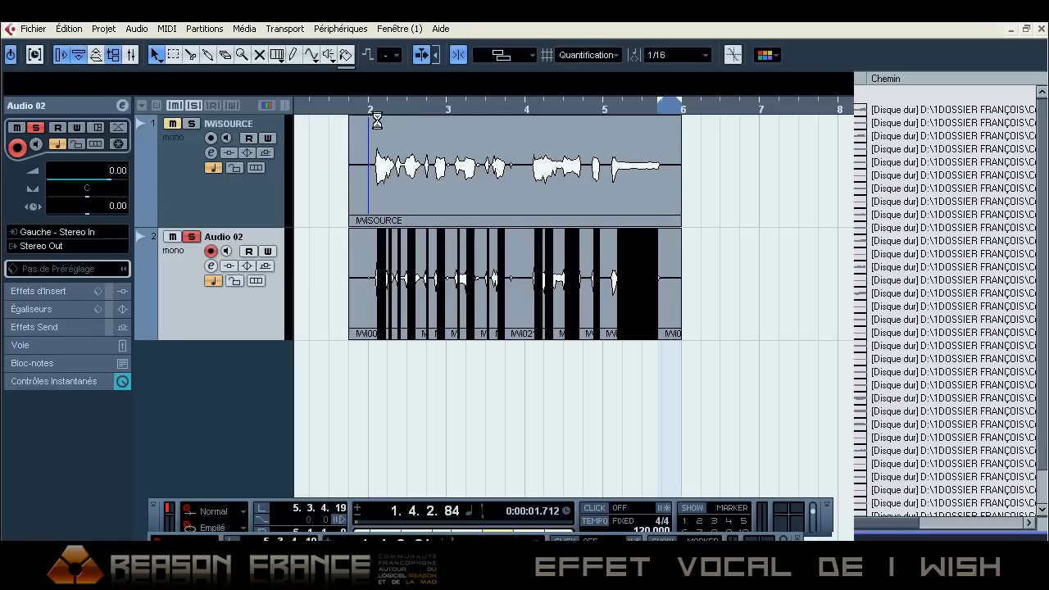
Examine how the Audio 02 slices line up with the IWISOURCE waveform around IWI008 and IWI009.
{"action": "left_click", "coordinate": [378, 107]}
{"action": "left_click_drag", "start_coordinate": [378, 104], "coordinate": [753, 228]}
{"action": "left_click", "coordinate": [770, 274]}
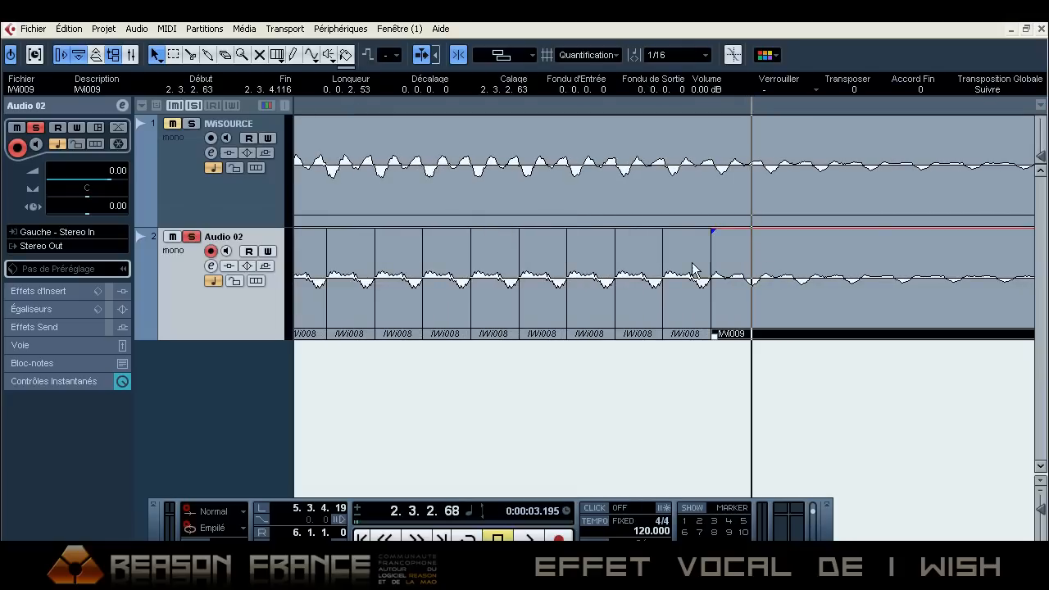
{"action": "left_click", "coordinate": [685, 279]}
{"action": "left_click_drag", "start_coordinate": [715, 114], "coordinate": [576, 131]}
{"action": "left_click_drag", "start_coordinate": [1039, 156], "coordinate": [1040, 148]}
{"action": "left_click_drag", "start_coordinate": [588, 113], "coordinate": [651, 206]}
{"action": "left_click", "coordinate": [719, 183]}
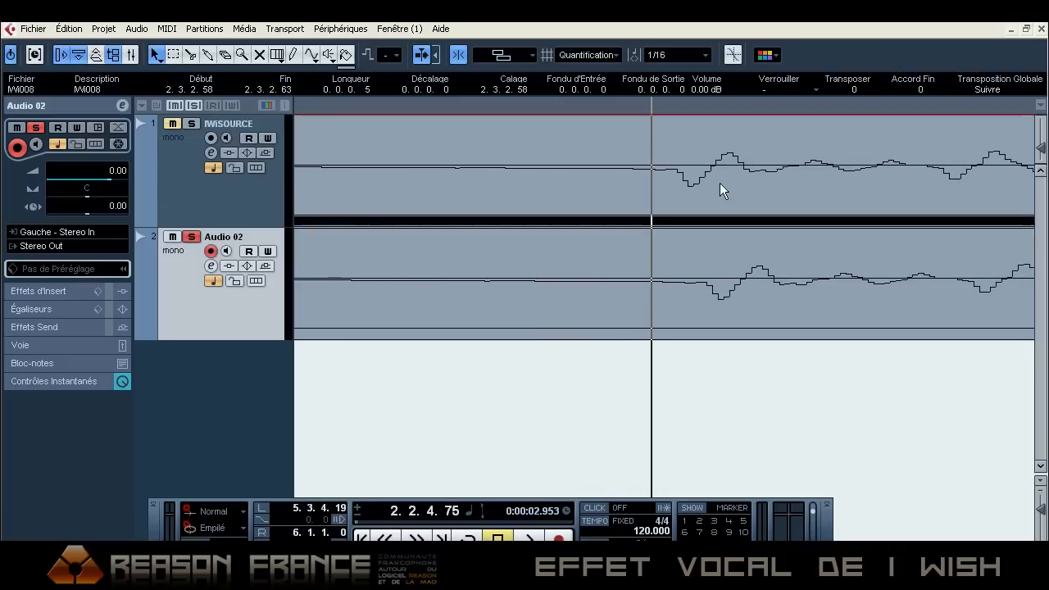
Play the fully sliced Audio 02 vocal from position 1.3.4.80 through to the final held note.
{"action": "left_click_drag", "start_coordinate": [635, 106], "coordinate": [561, 61]}
{"action": "left_click_drag", "start_coordinate": [575, 106], "coordinate": [550, 54]}
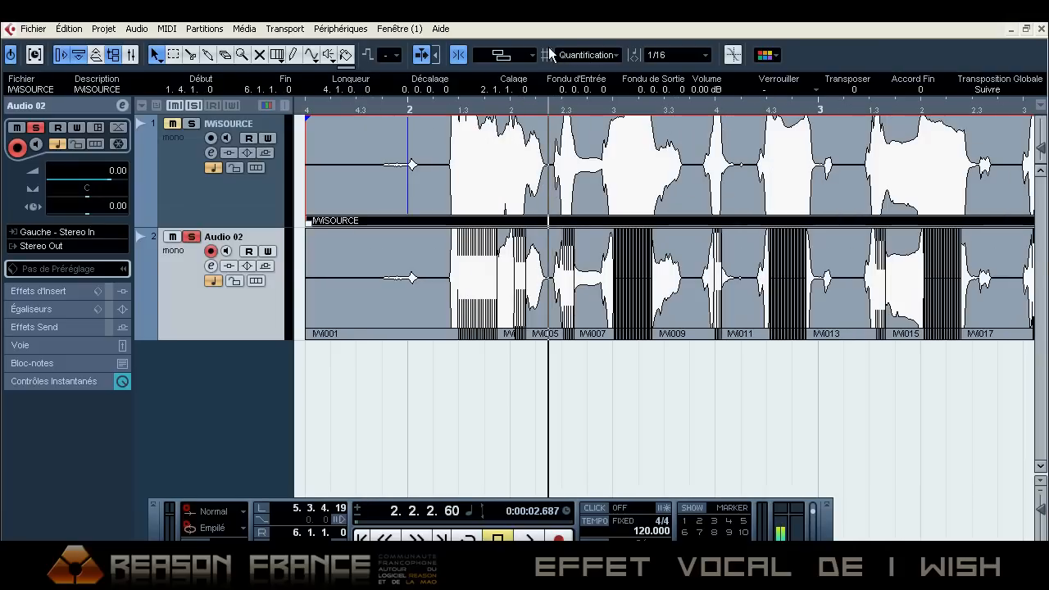
{"action": "left_click_drag", "start_coordinate": [538, 104], "coordinate": [401, 78]}
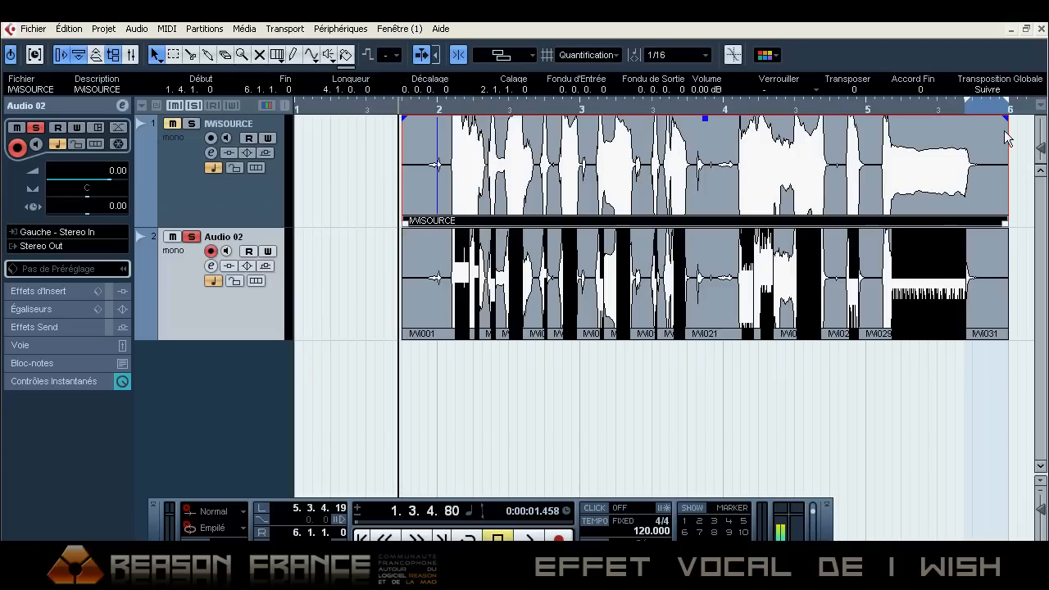
{"action": "left_click_drag", "start_coordinate": [1037, 155], "coordinate": [1037, 164]}
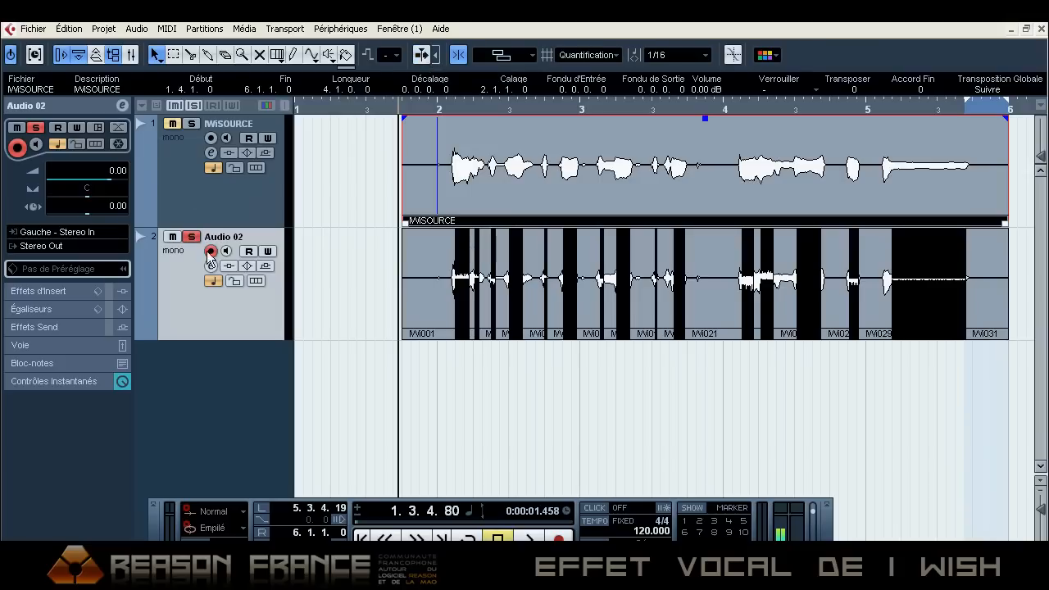
{"action": "key", "text": "space"}
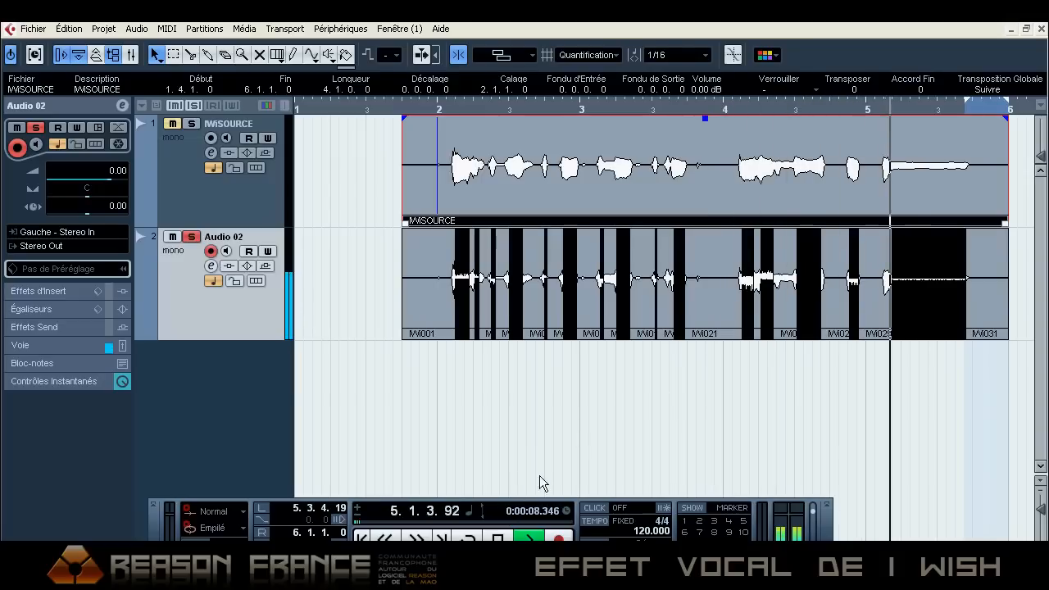
{"action": "key", "text": "space"}
Load the Melodyne plugin into insert slot 2 of Audio 02 and close the channel settings.
{"action": "left_click_drag", "start_coordinate": [427, 109], "coordinate": [340, 106]}
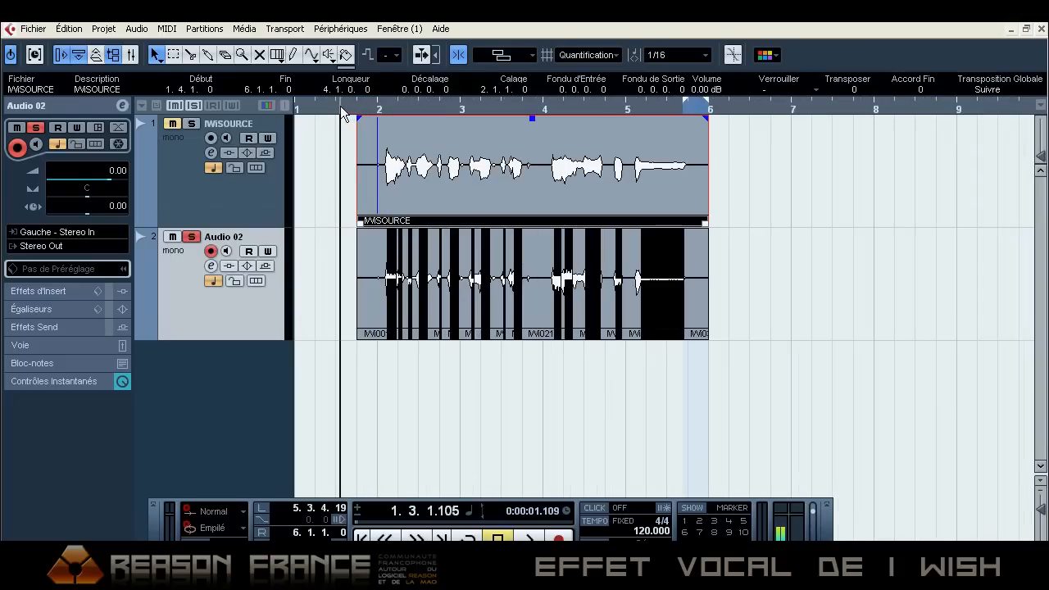
{"action": "left_click", "coordinate": [211, 266]}
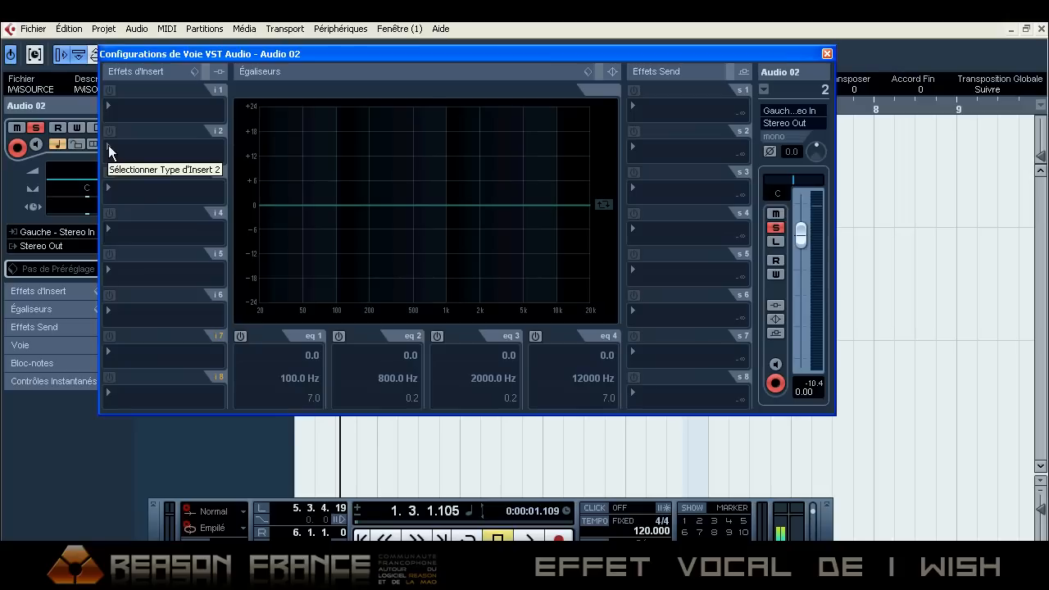
{"action": "left_click_drag", "start_coordinate": [229, 54], "coordinate": [240, 63]}
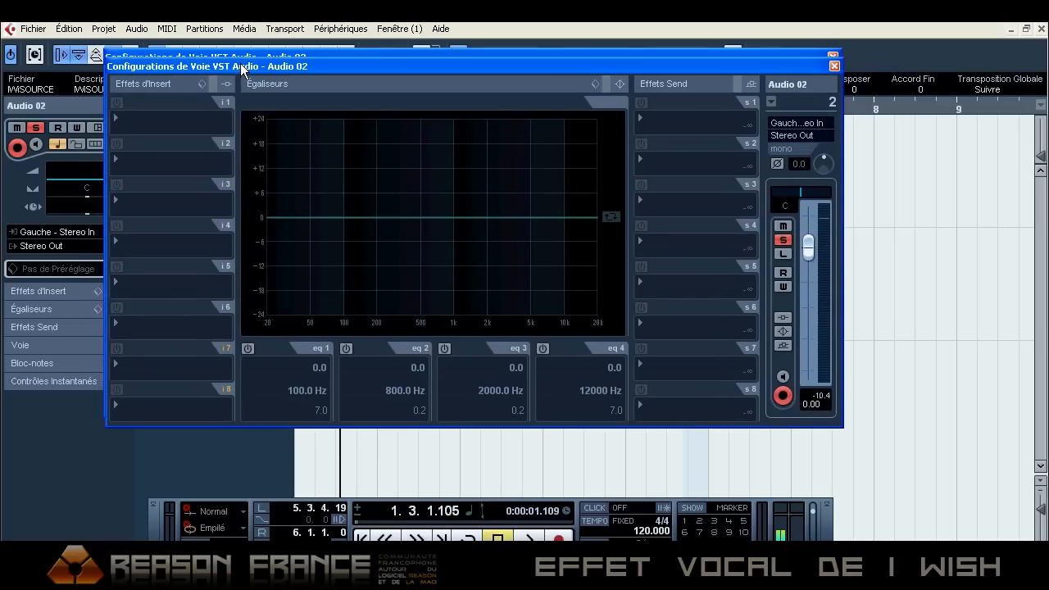
{"action": "left_click", "coordinate": [119, 160]}
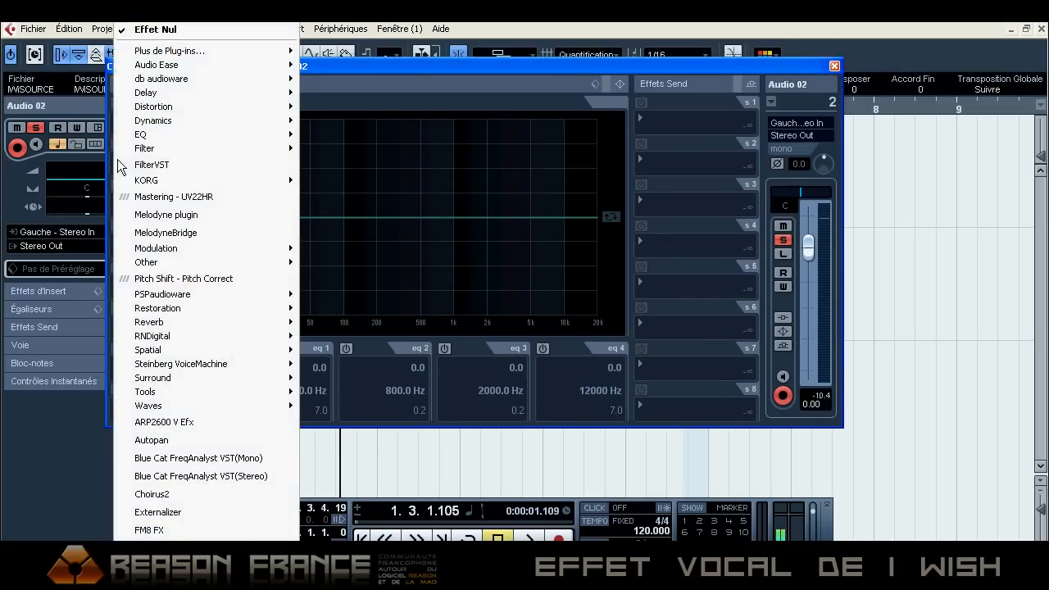
{"action": "left_click", "coordinate": [159, 216]}
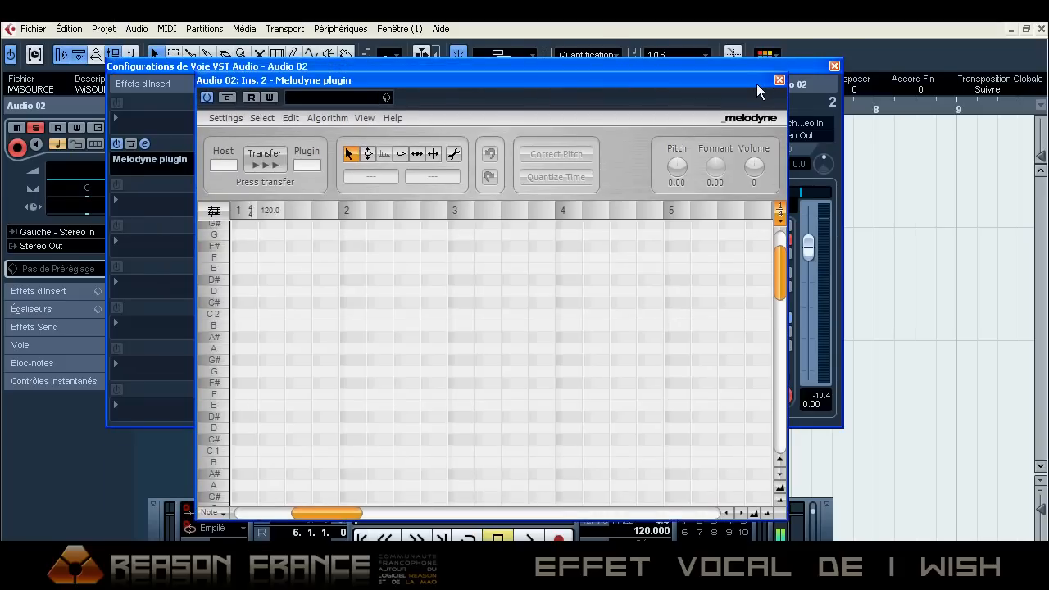
{"action": "left_click", "coordinate": [834, 65]}
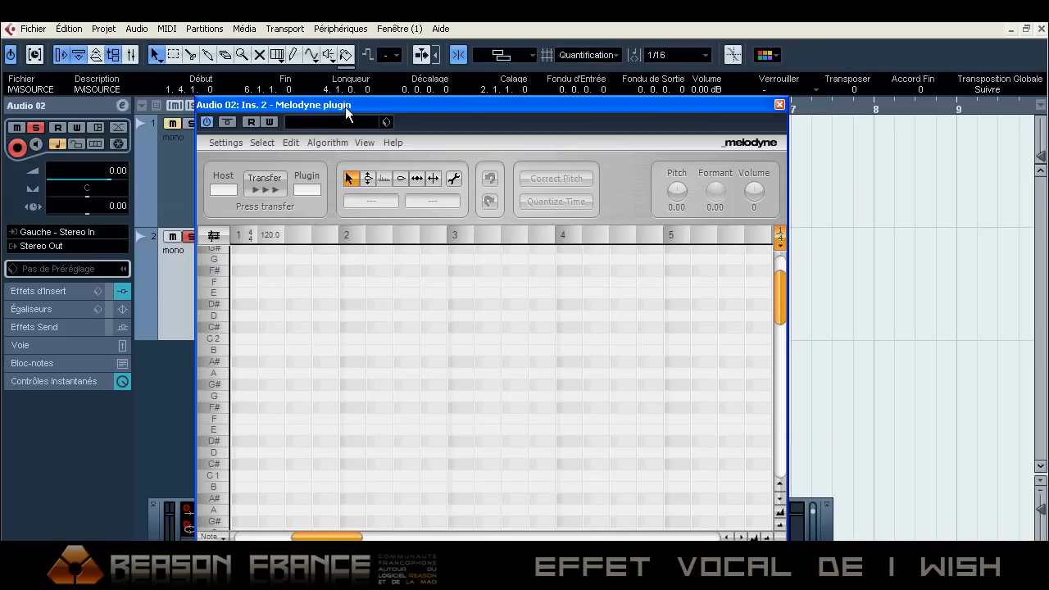
Transfer the Audio 02 vocal into the Melodyne plugin by playing it from just before the clip's start, stopping playback after the vocal ends.
{"action": "left_click_drag", "start_coordinate": [347, 109], "coordinate": [348, 187]}
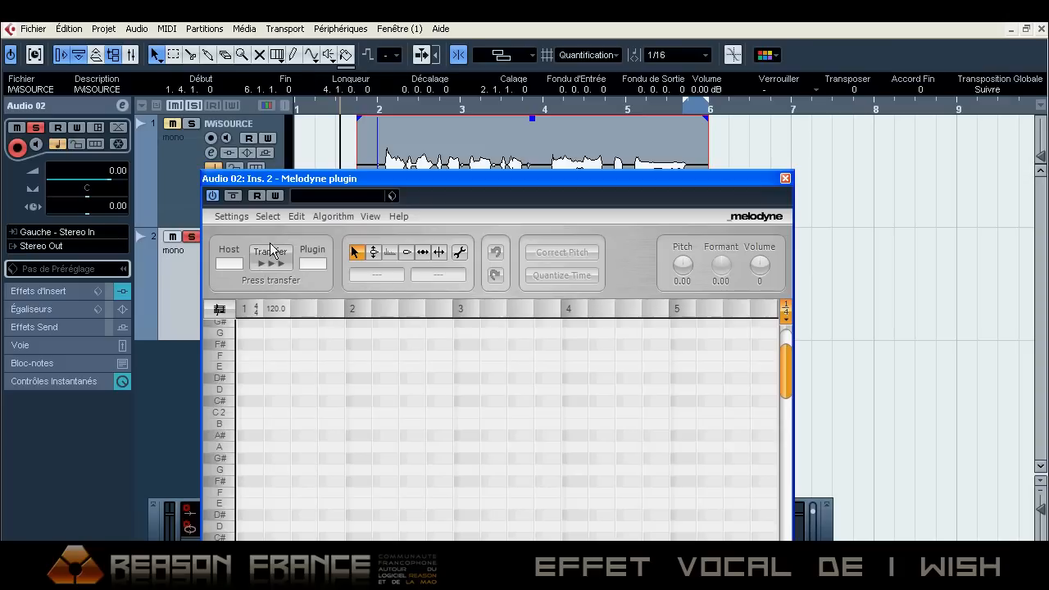
{"action": "left_click_drag", "start_coordinate": [347, 104], "coordinate": [353, 105]}
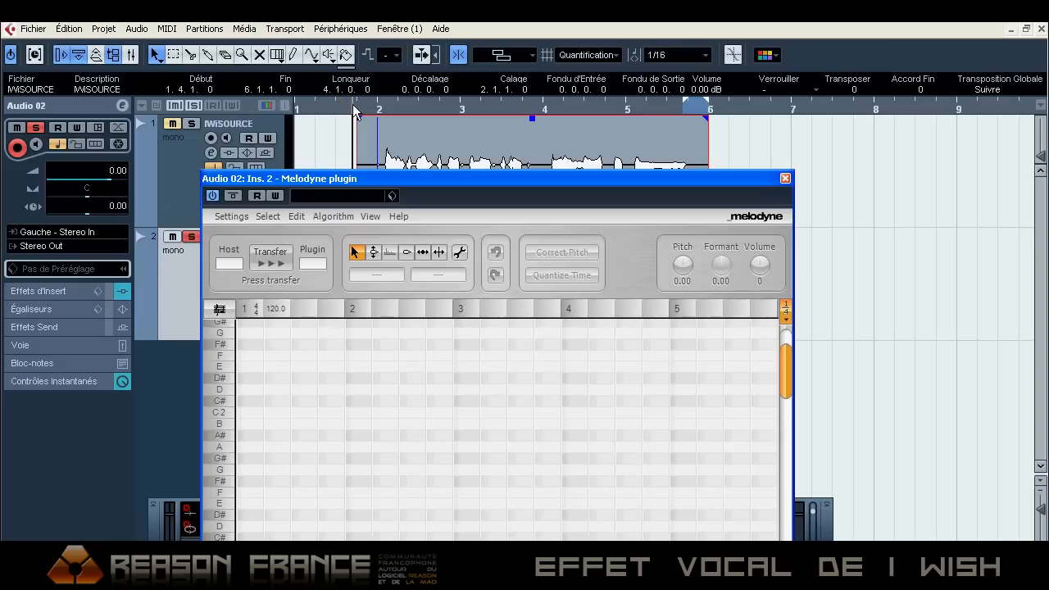
{"action": "left_click", "coordinate": [269, 258]}
{"action": "key", "text": "space"}
{"action": "key", "text": "space"}
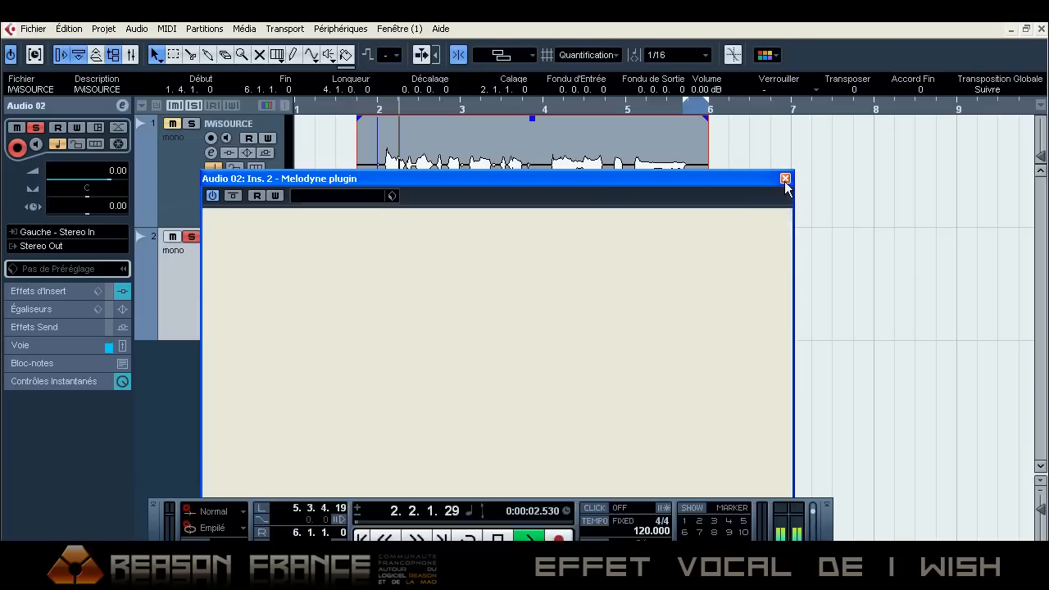
{"action": "left_click", "coordinate": [784, 178]}
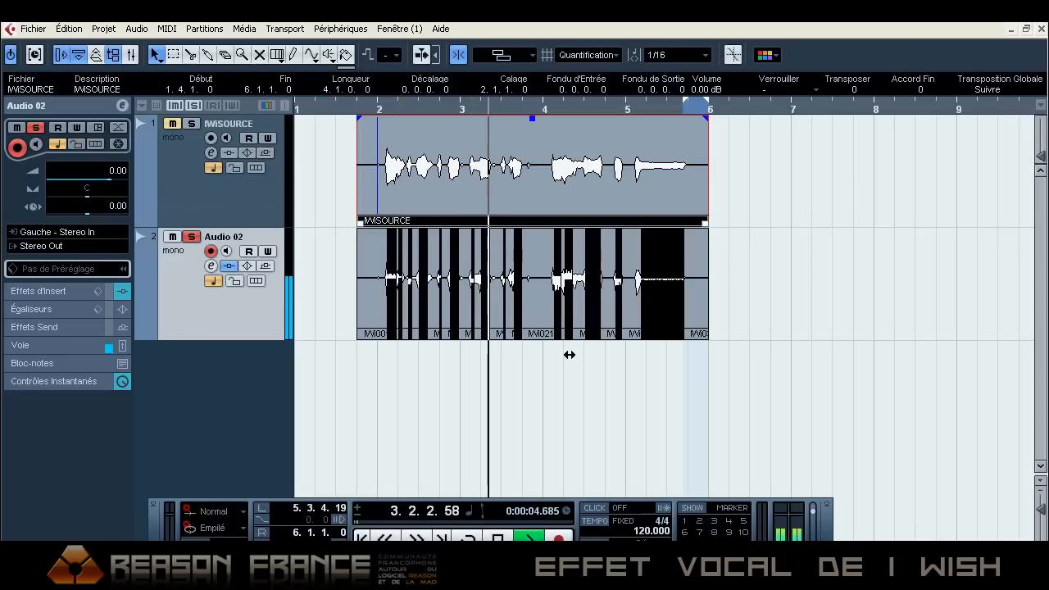
{"action": "left_click", "coordinate": [497, 537]}
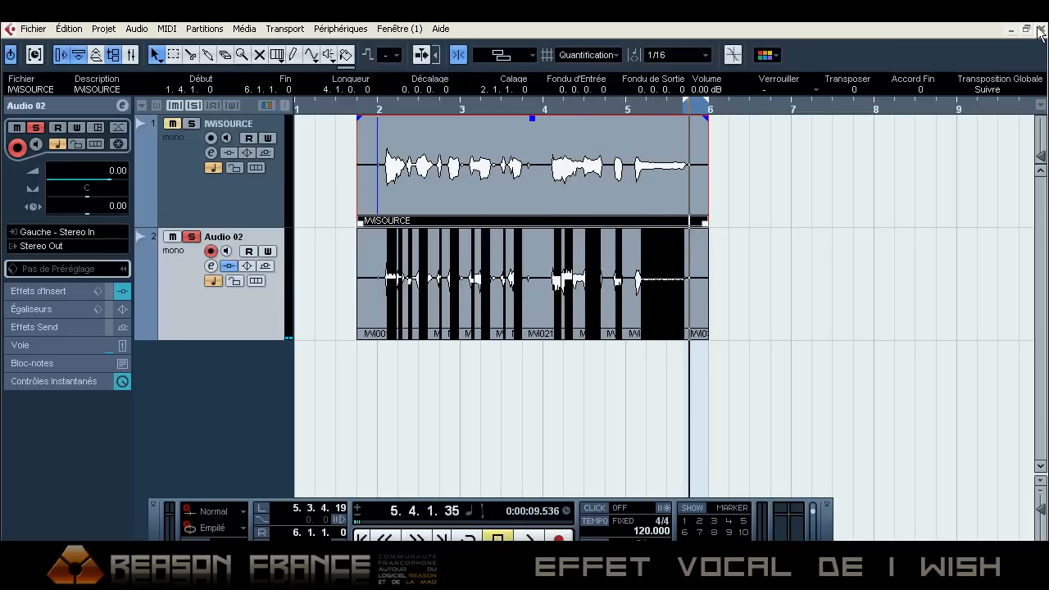
Close the current project without saving, and open and activate the recent project I Wish Voice16.cpr.
{"action": "left_click", "coordinate": [1040, 29]}
{"action": "left_click", "coordinate": [508, 345]}
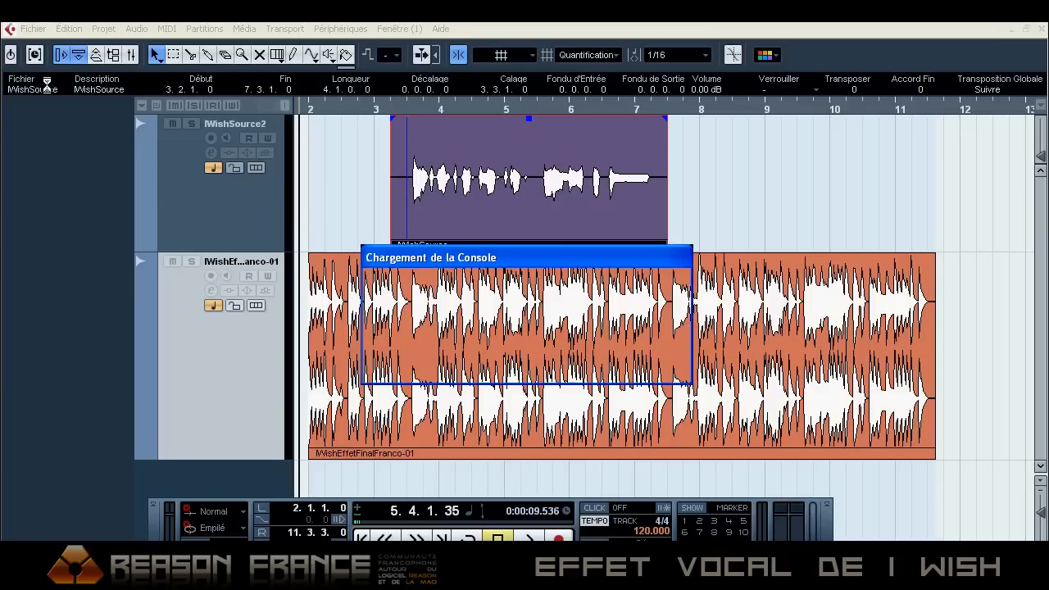
{"action": "left_click", "coordinate": [33, 29]}
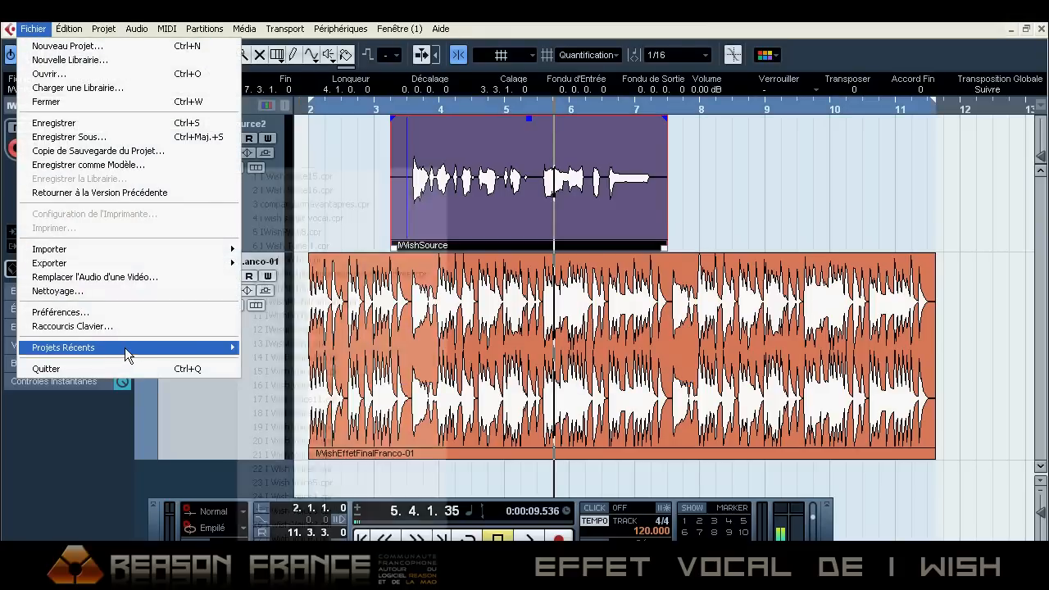
{"action": "mouse_move", "coordinate": [125, 347]}
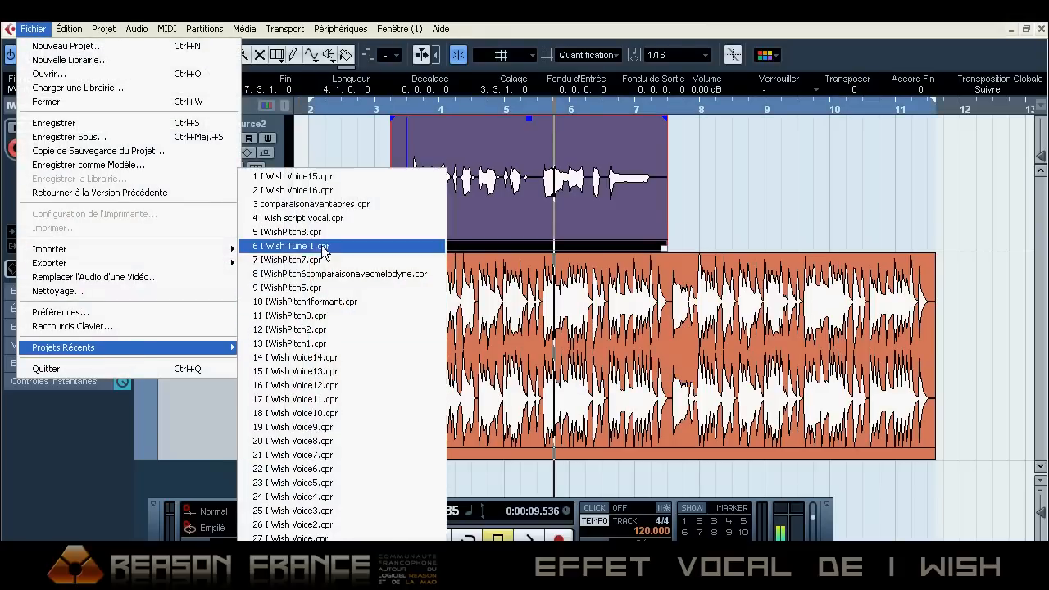
{"action": "left_click", "coordinate": [304, 190]}
{"action": "left_click", "coordinate": [494, 352]}
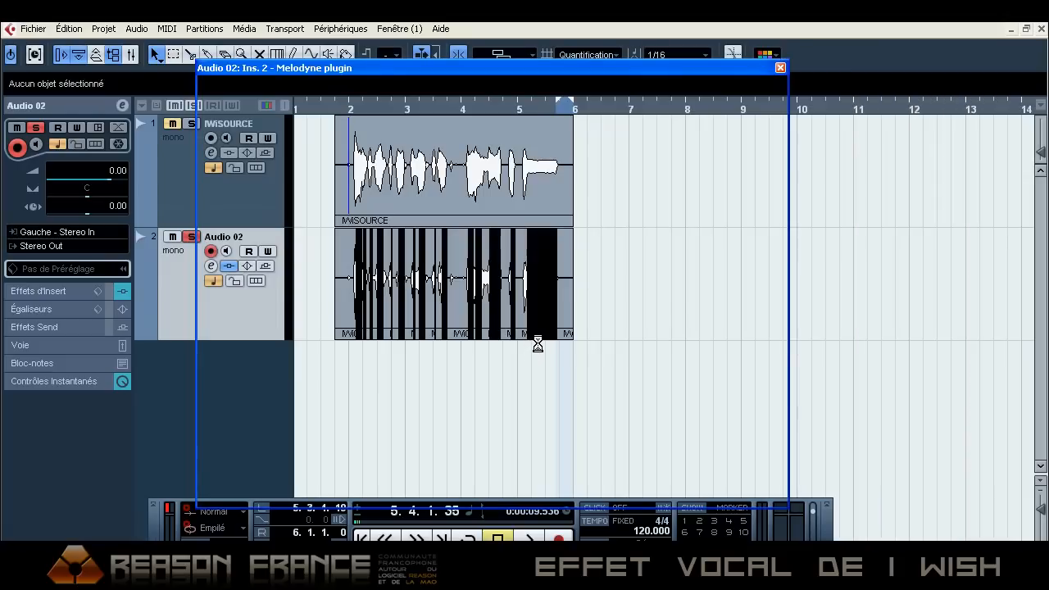
Select all notes in the Melodyne plugin and snap their pitches to the nearest semitones with the Edit Pitch tool.
{"action": "left_click_drag", "start_coordinate": [505, 65], "coordinate": [492, 42]}
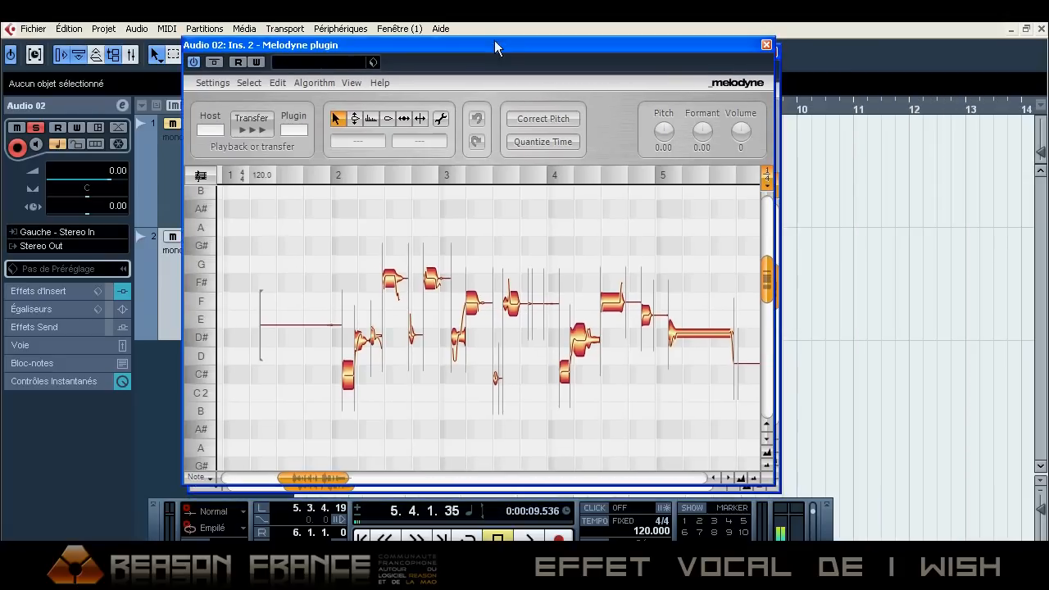
{"action": "left_click", "coordinate": [249, 83]}
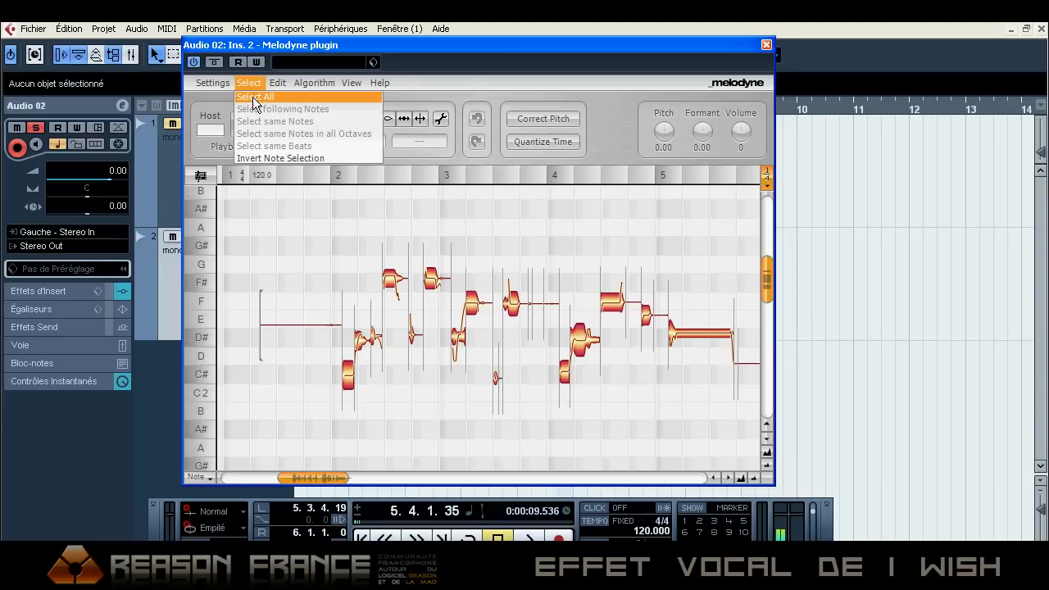
{"action": "left_click", "coordinate": [255, 97]}
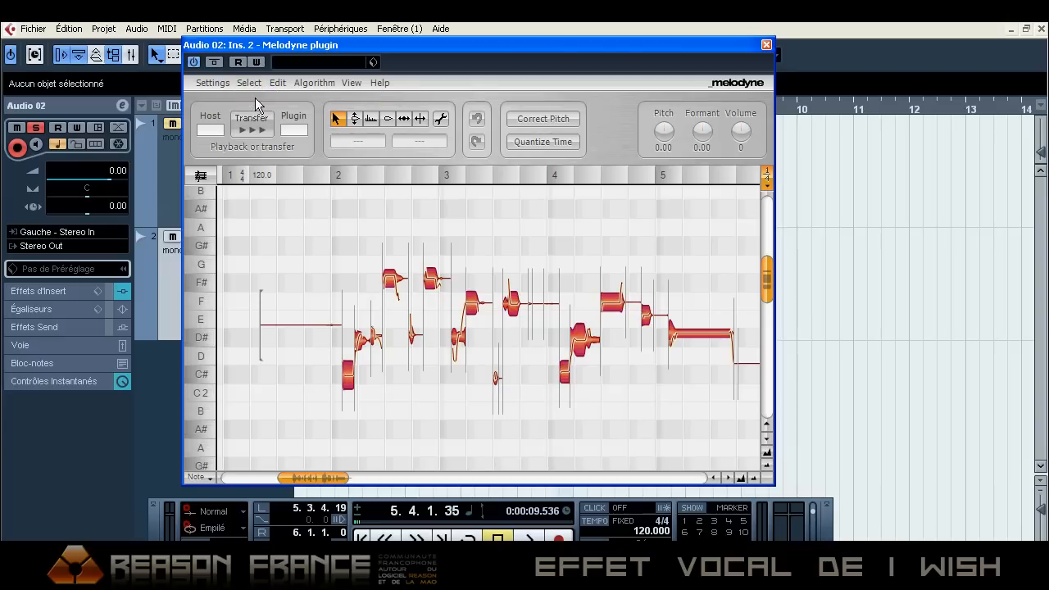
{"action": "right_click", "coordinate": [314, 275]}
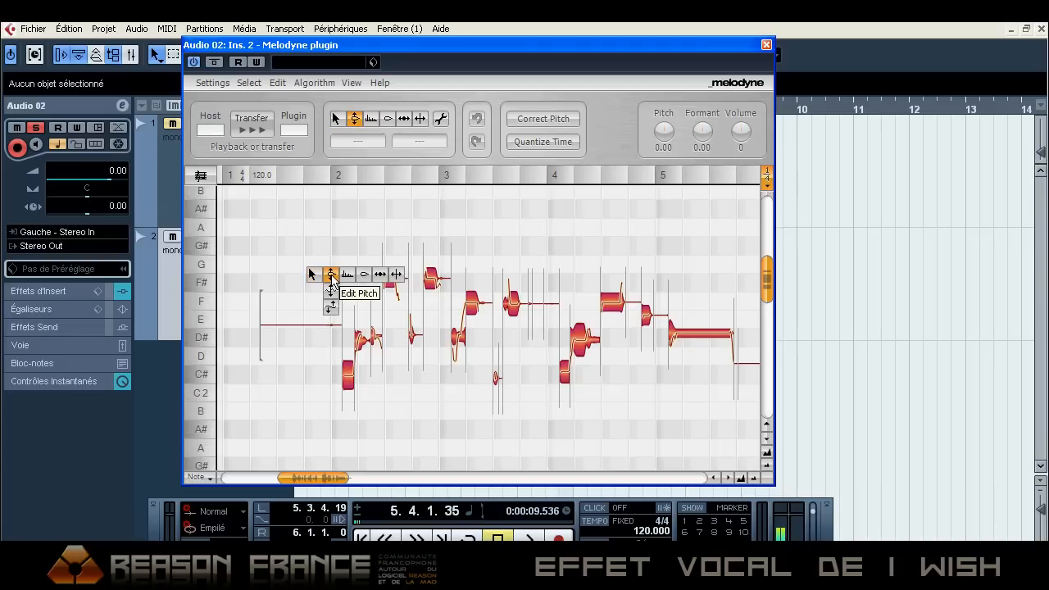
{"action": "left_click", "coordinate": [331, 277]}
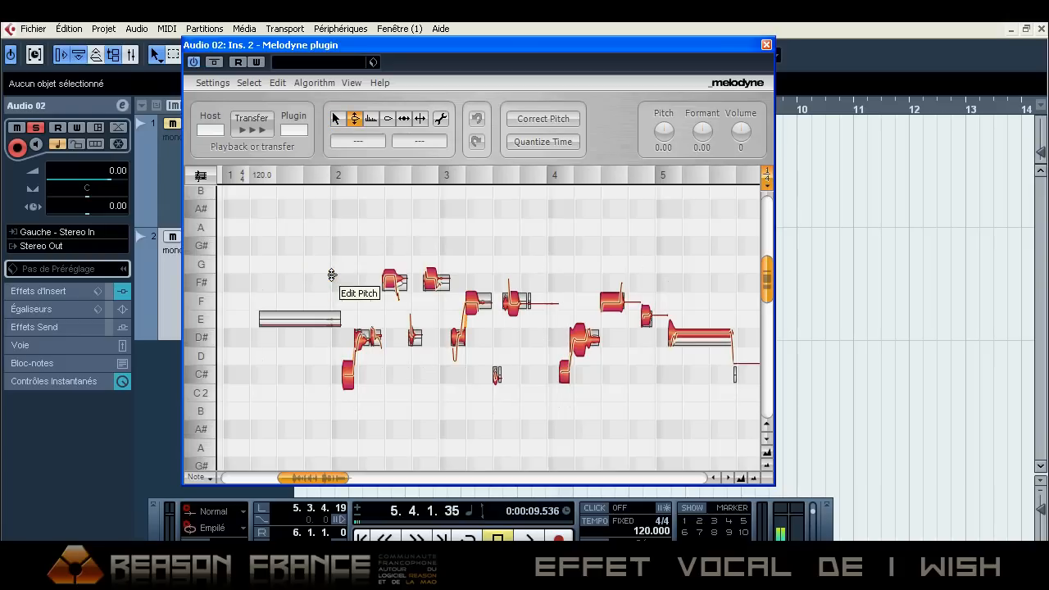
{"action": "double_click", "coordinate": [350, 381]}
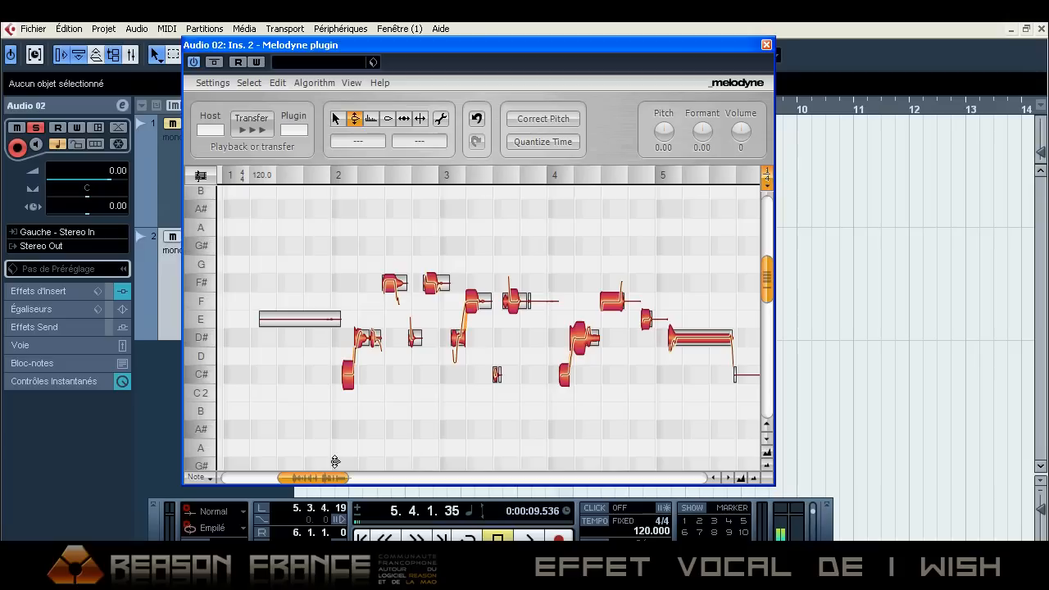
Raise the two C# notes at the starts of bars 2 and 4 to D#2 with the Edit Pitch tool.
{"action": "mouse_move", "coordinate": [325, 482]}
{"action": "left_mouse_down"}
{"action": "mouse_move", "coordinate": [340, 482]}
{"action": "mouse_move", "coordinate": [329, 482]}
{"action": "left_mouse_up"}
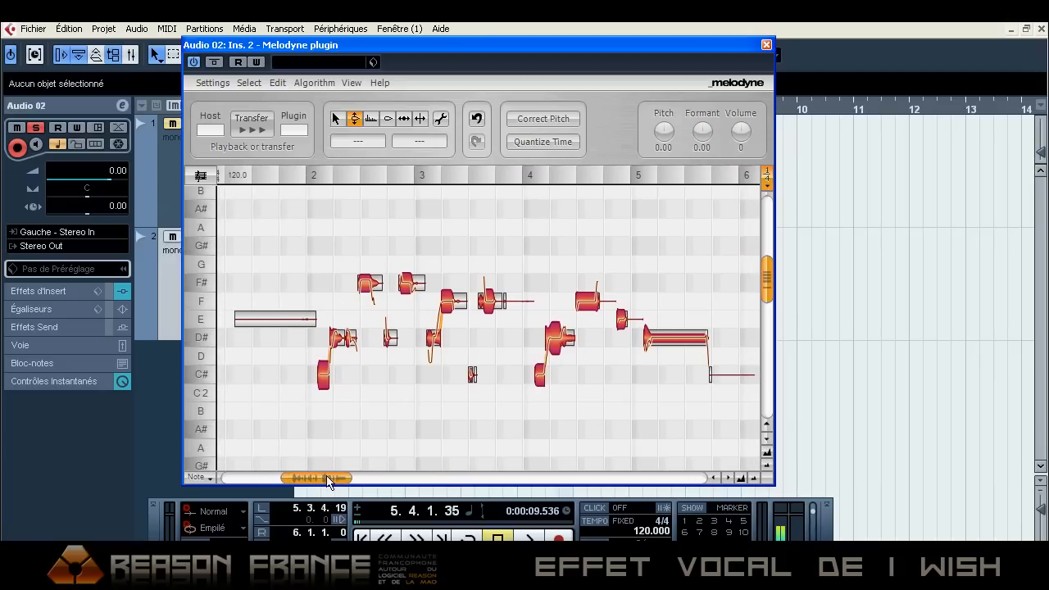
{"action": "right_click", "coordinate": [297, 398]}
{"action": "left_click", "coordinate": [278, 394]}
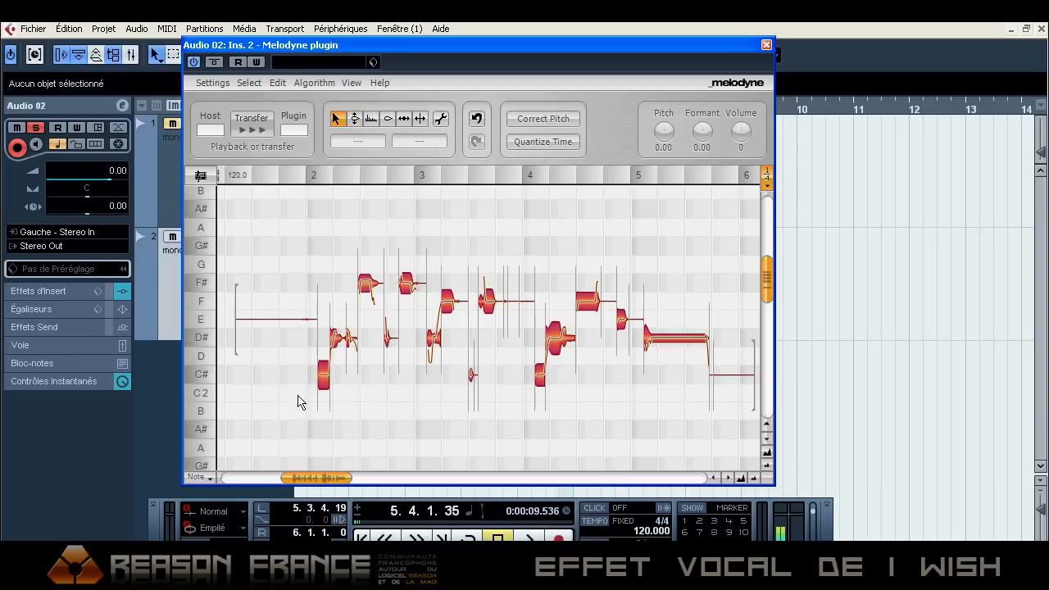
{"action": "right_click", "coordinate": [297, 395]}
{"action": "left_click", "coordinate": [309, 398]}
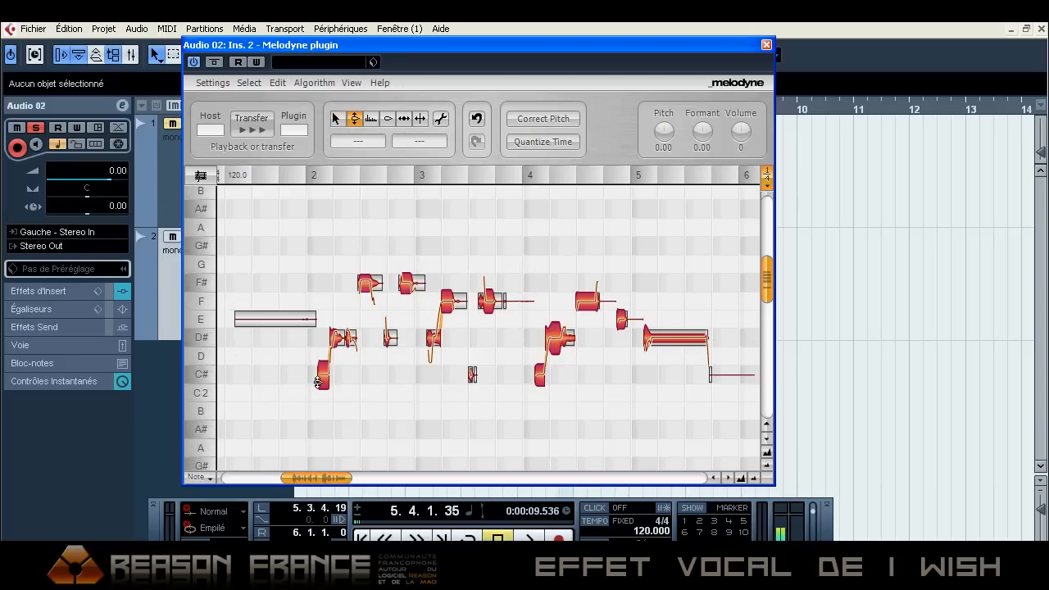
{"action": "left_click_drag", "start_coordinate": [322, 377], "coordinate": [326, 348]}
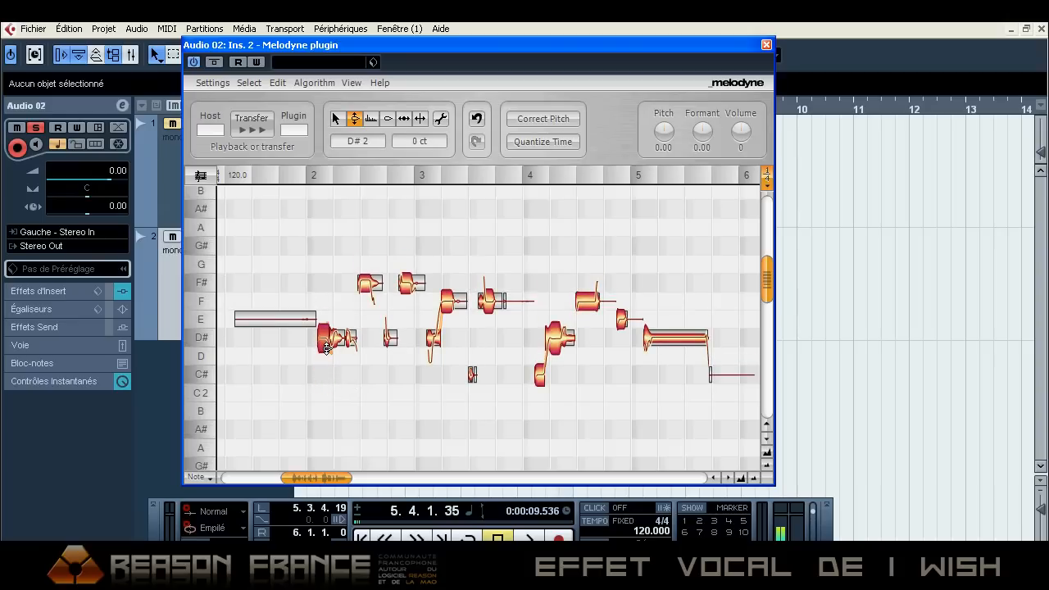
{"action": "left_click", "coordinate": [539, 376]}
{"action": "left_click_drag", "start_coordinate": [539, 377], "coordinate": [539, 346]}
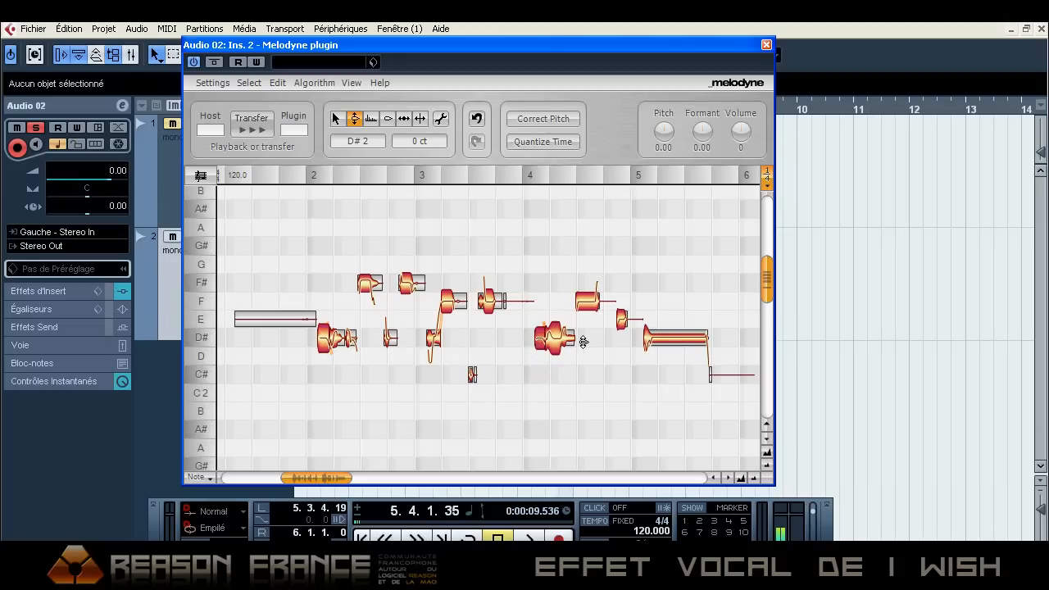
Raise the F note in the middle of bar 4 to F#2 and the E note just after it to F2.
{"action": "left_click", "coordinate": [585, 303]}
{"action": "left_click_drag", "start_coordinate": [584, 303], "coordinate": [585, 284]}
{"action": "left_click", "coordinate": [621, 319]}
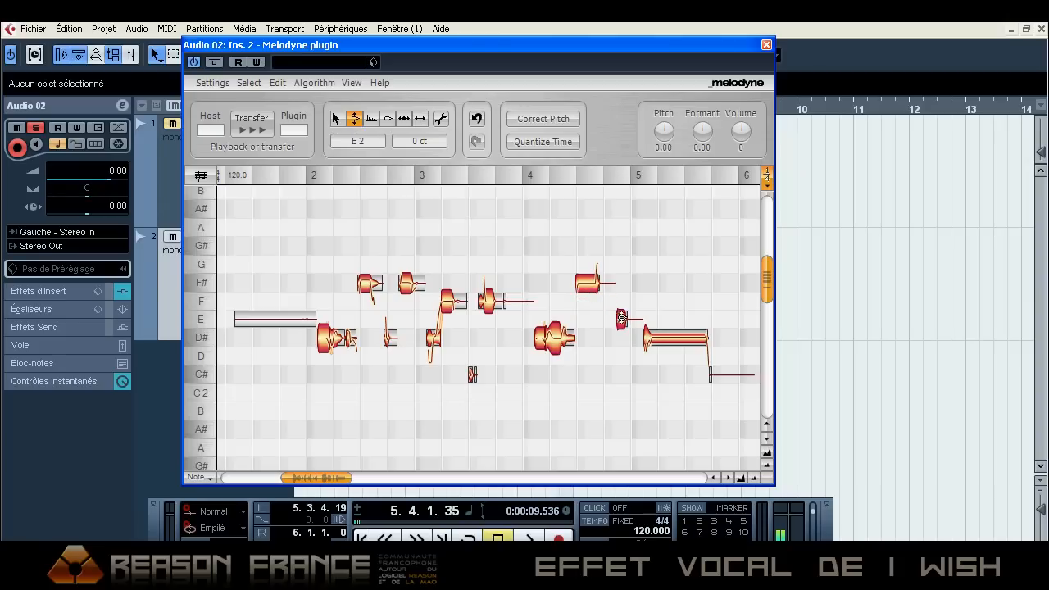
{"action": "left_click_drag", "start_coordinate": [622, 318], "coordinate": [622, 309]}
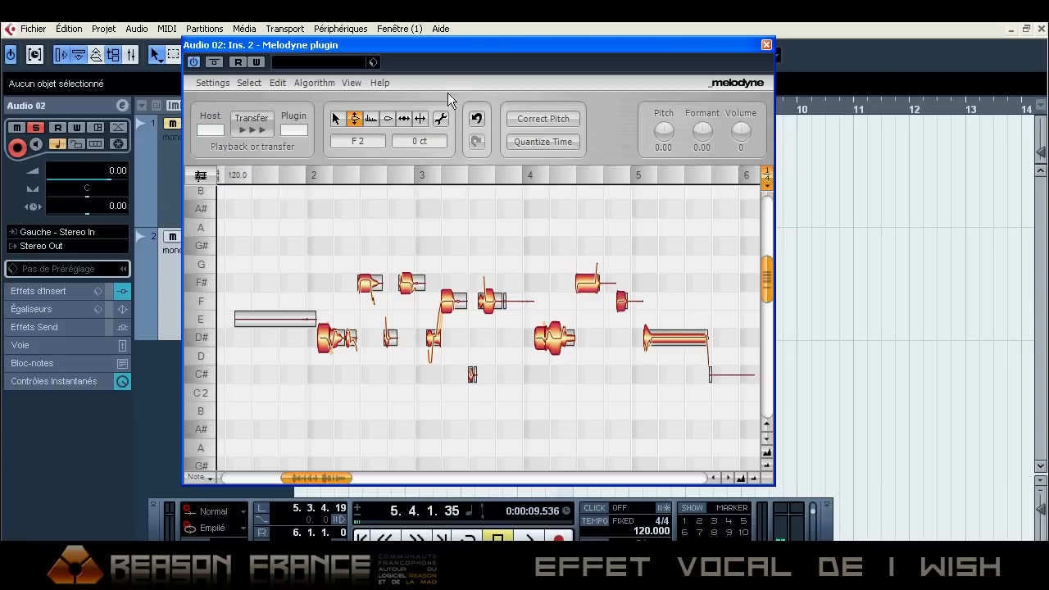
Play the pitch-edited vocal from before bar 2 to its end, and close the Melodyne plugin window.
{"action": "left_click_drag", "start_coordinate": [313, 481], "coordinate": [320, 482]}
{"action": "left_click_drag", "start_coordinate": [392, 62], "coordinate": [479, 236]}
{"action": "double_click", "coordinate": [336, 102]}
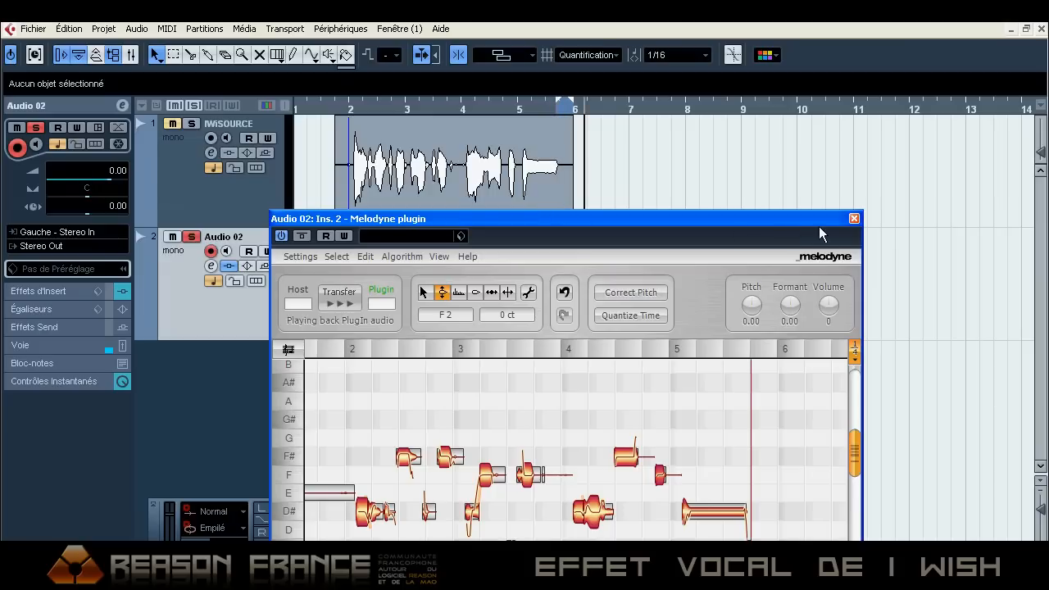
{"action": "left_click", "coordinate": [854, 218]}
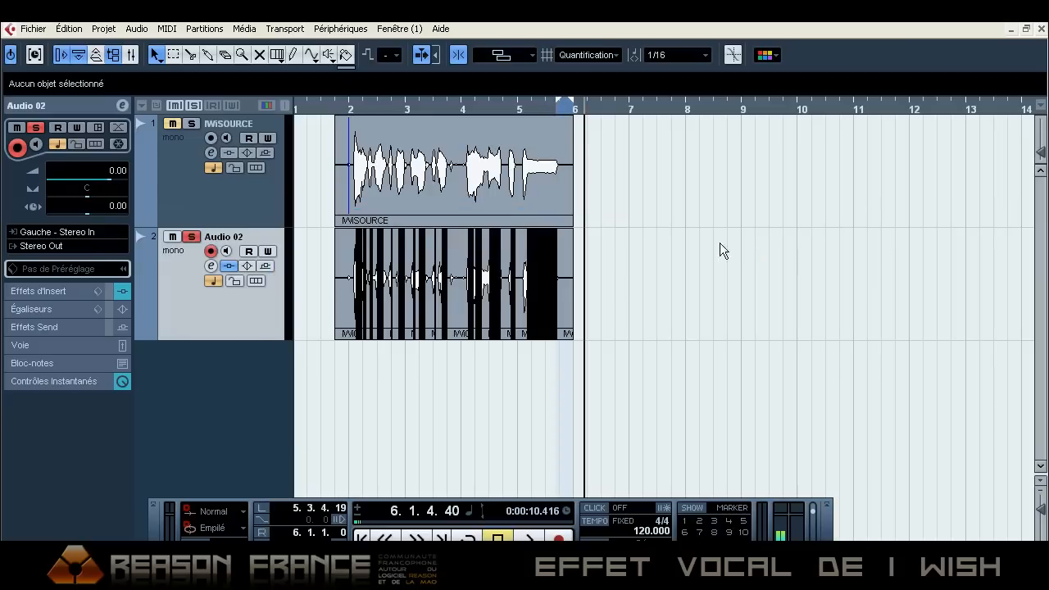
Mute Audio 02, solo the IWISOURCE track, and play the original vocal from 1.3.4.60 for comparison.
{"action": "key", "text": "space"}
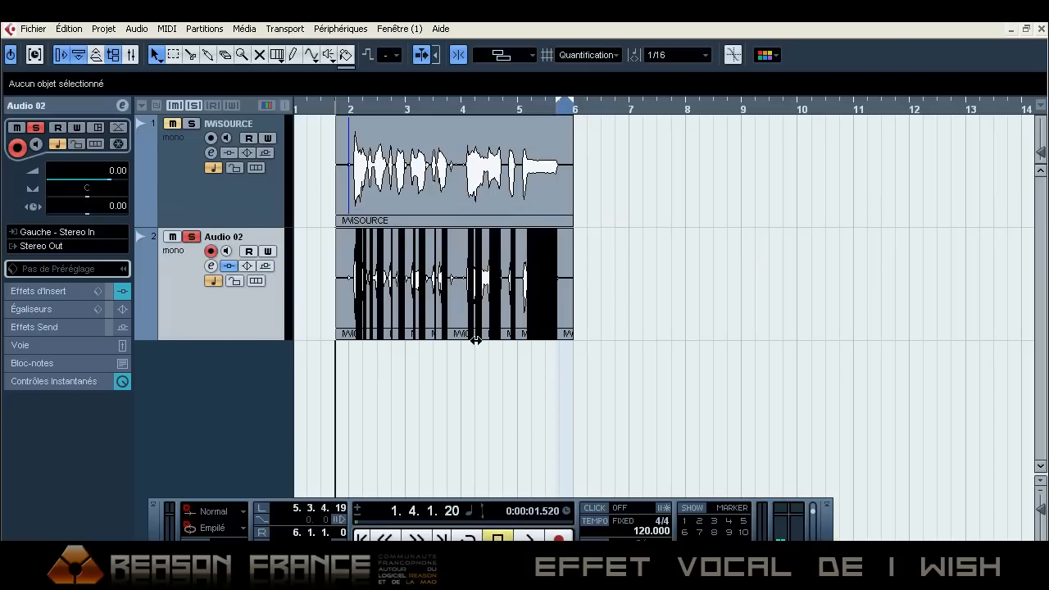
{"action": "left_click_drag", "start_coordinate": [364, 108], "coordinate": [341, 131]}
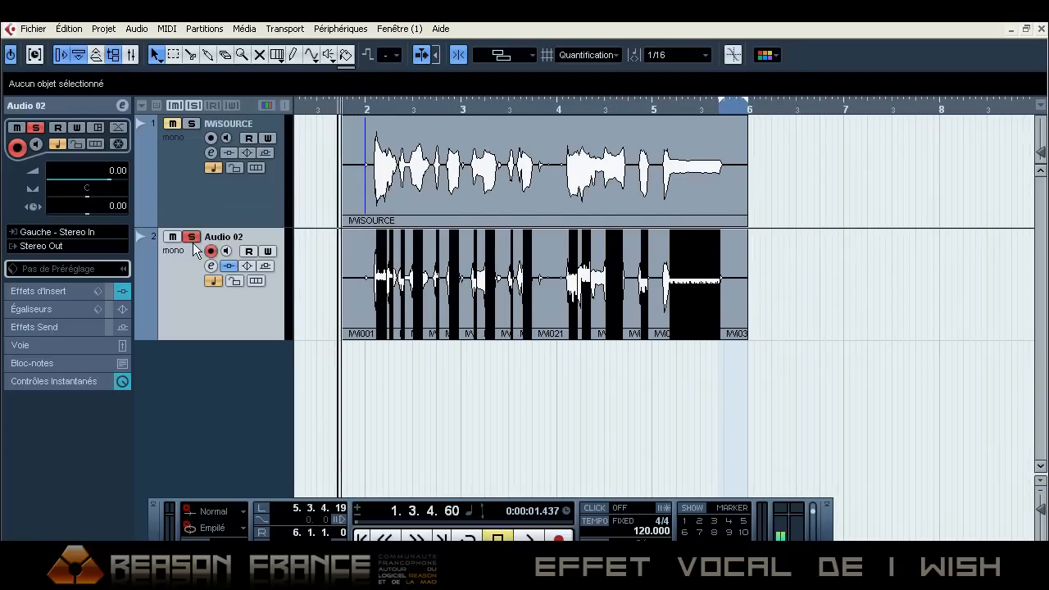
{"action": "left_click", "coordinate": [172, 238]}
{"action": "left_click", "coordinate": [191, 123]}
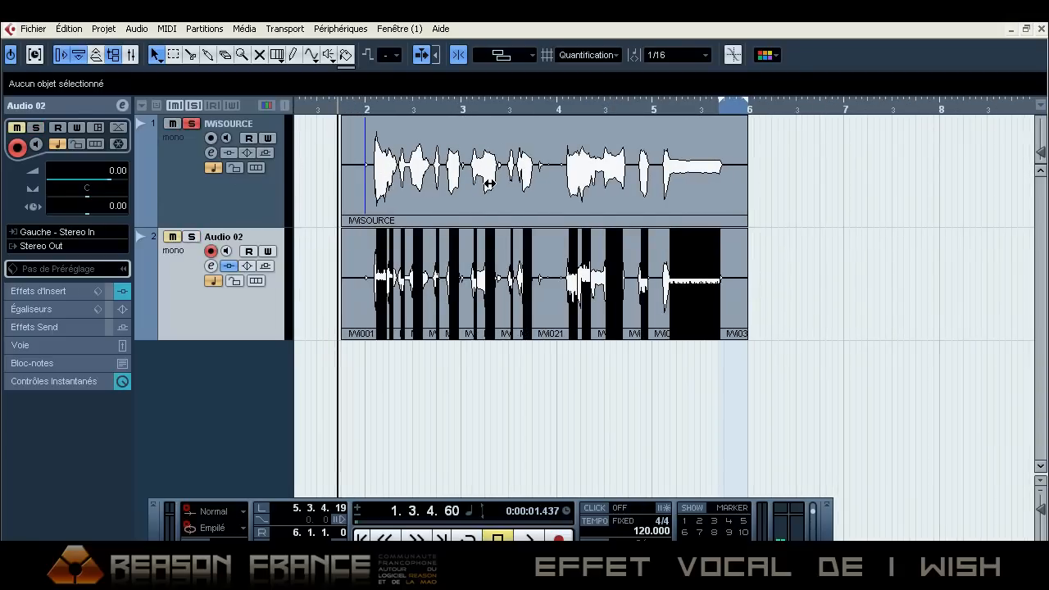
{"action": "key", "text": "space"}
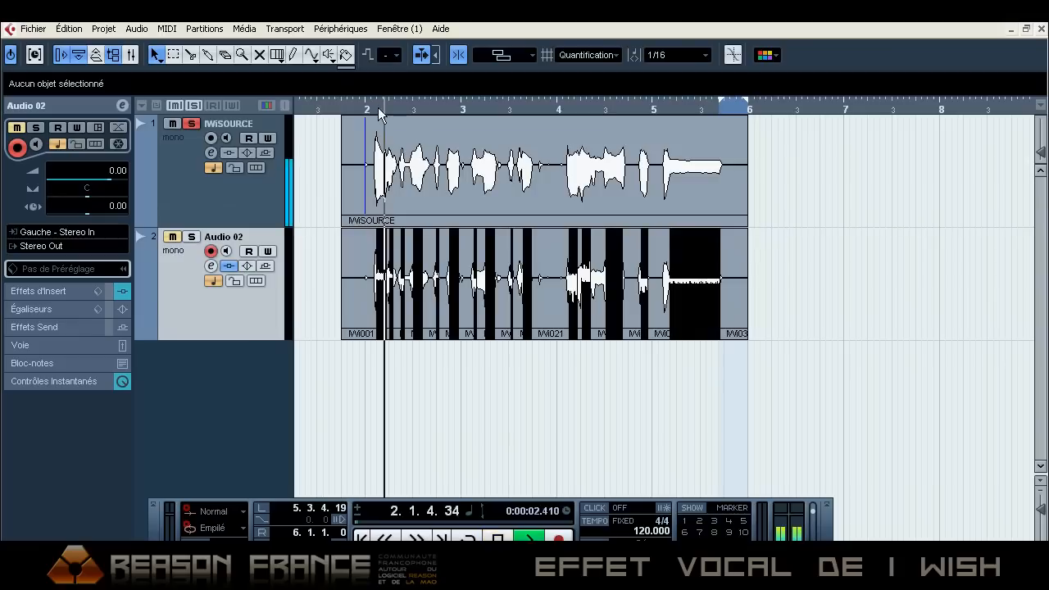
{"action": "key", "text": "space"}
Unsolo IWISOURCE, unmute Audio 02, and play the tuned vocal from 1.4.4.57 through to its end.
{"action": "left_click", "coordinate": [193, 125]}
{"action": "left_click", "coordinate": [174, 237]}
{"action": "left_click_drag", "start_coordinate": [351, 107], "coordinate": [361, 110]}
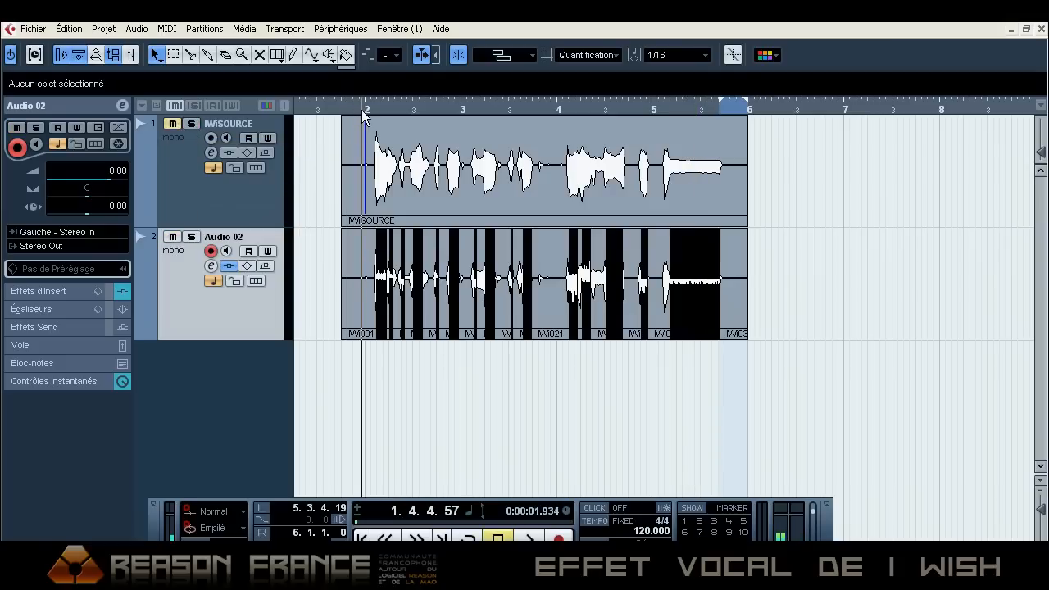
{"action": "key", "text": "space"}
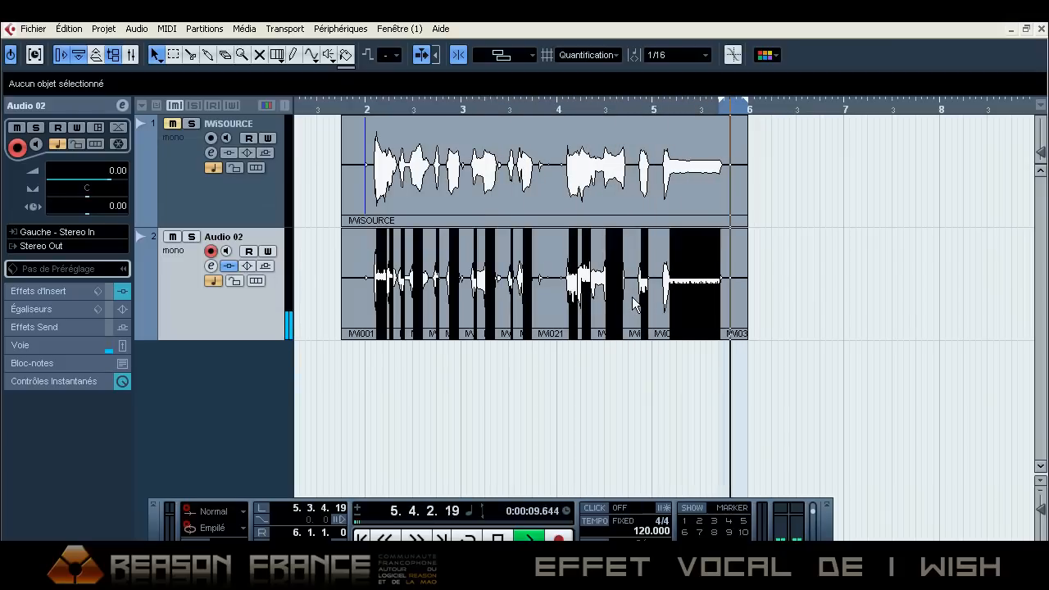
{"action": "key", "text": "space"}
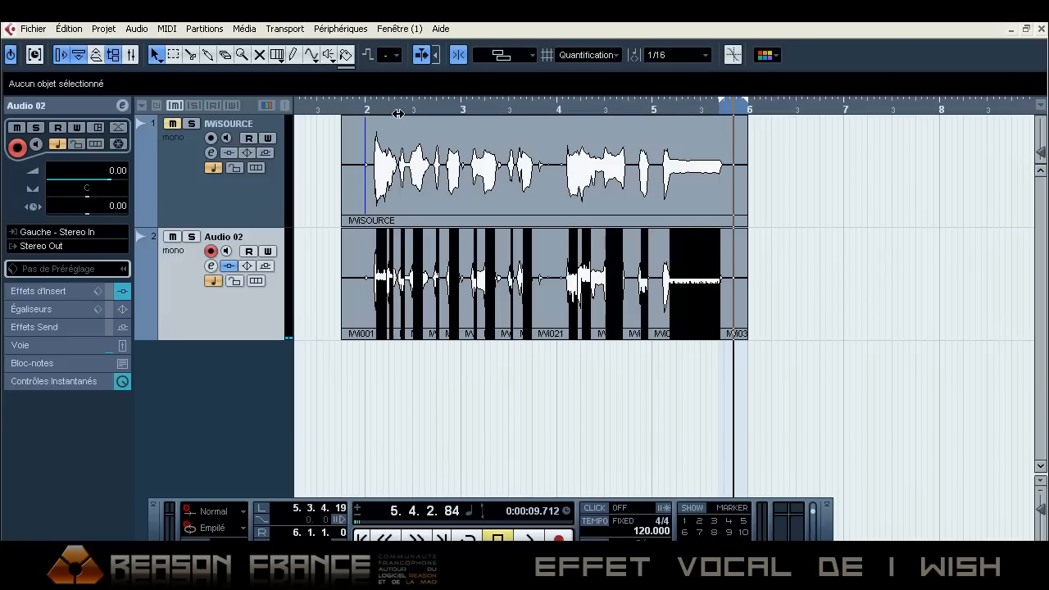
Reopen the Melodyne plugin from insert slot 2 of Audio 02 and close the channel settings.
{"action": "left_click", "coordinate": [468, 104]}
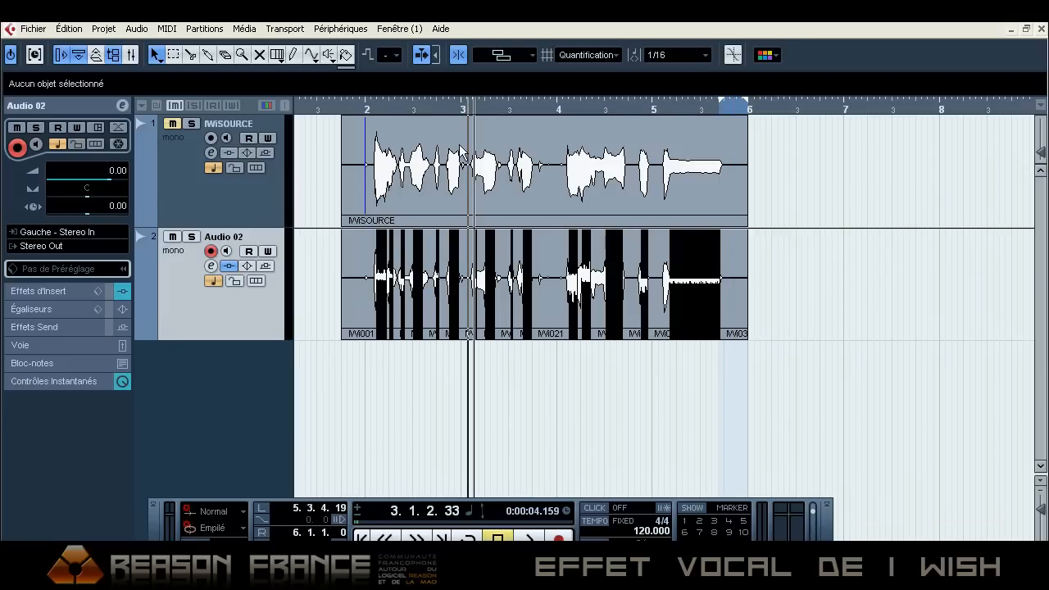
{"action": "left_click", "coordinate": [211, 266]}
{"action": "left_click", "coordinate": [144, 144]}
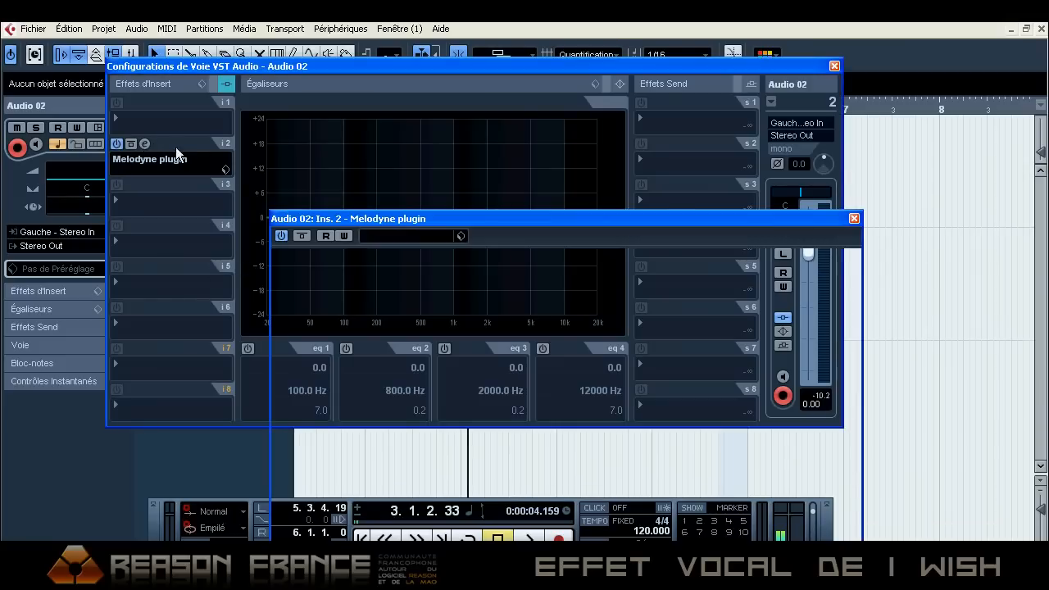
{"action": "left_click", "coordinate": [834, 67]}
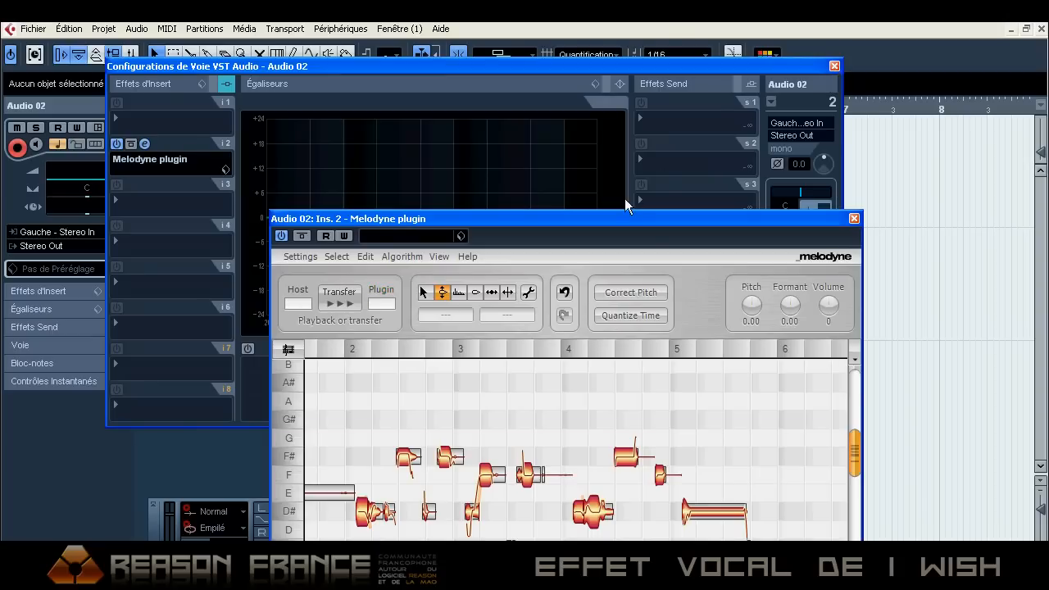
{"action": "left_click_drag", "start_coordinate": [605, 216], "coordinate": [552, 91]}
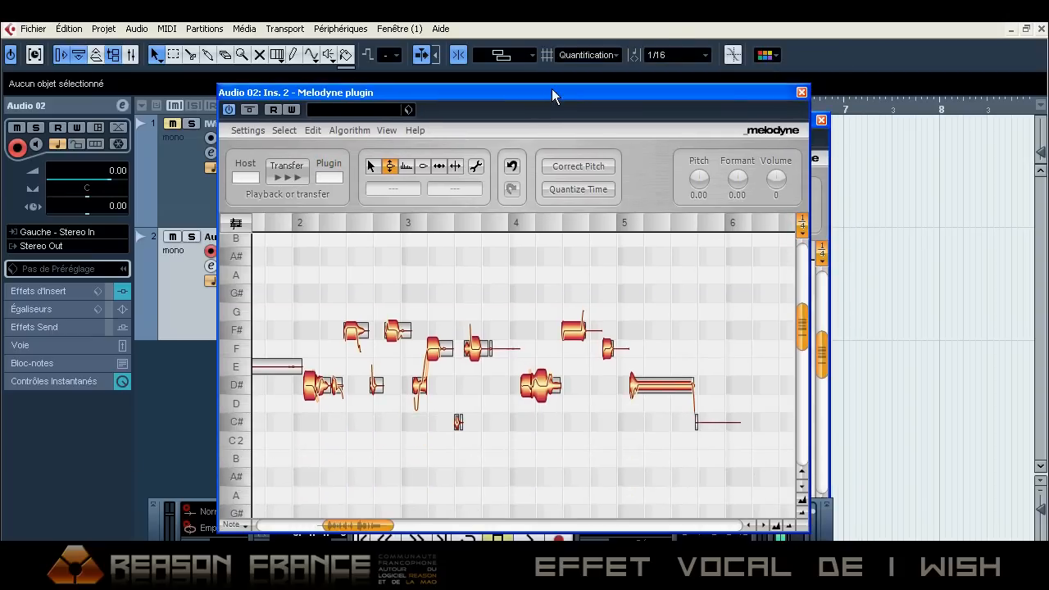
Shift note formants in bars 2 to 4, including +272.1 cents and -165.1 cents in bar 2 and +174.0 cents on bar 4's F# note.
{"action": "left_click", "coordinate": [402, 167]}
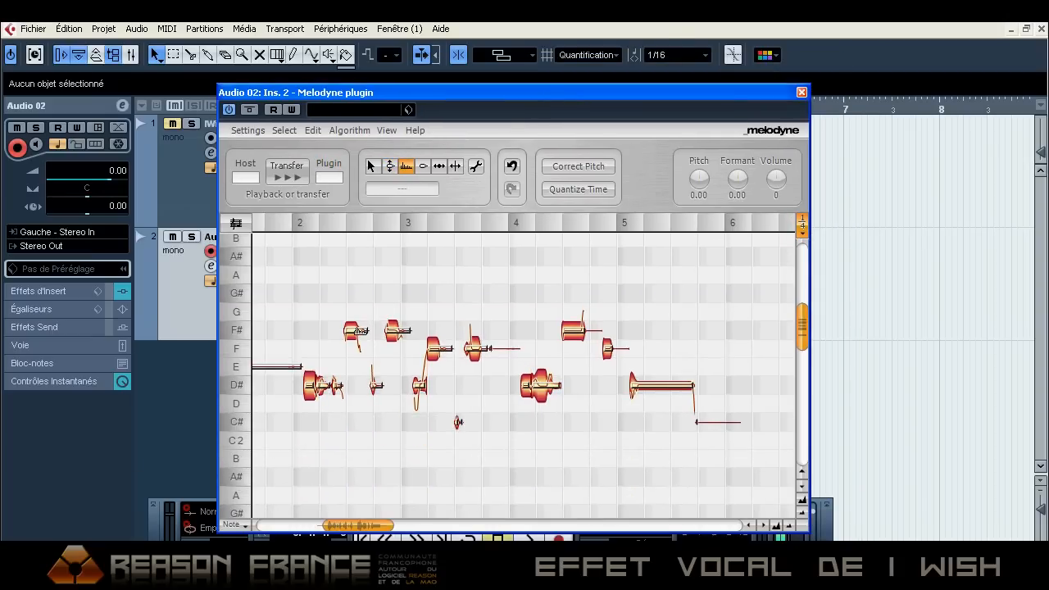
{"action": "left_click_drag", "start_coordinate": [356, 332], "coordinate": [356, 281]}
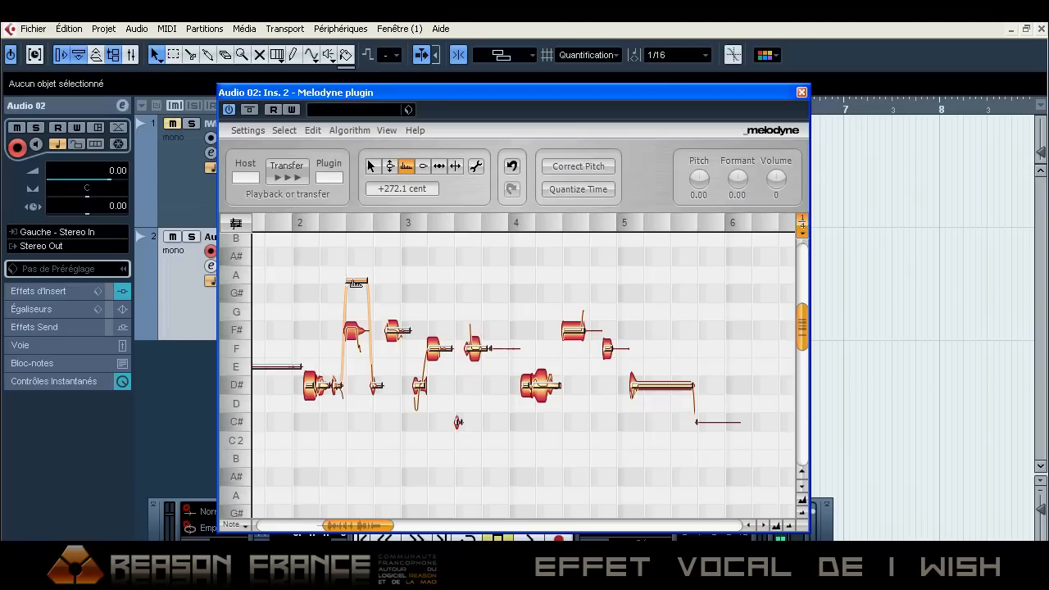
{"action": "left_click_drag", "start_coordinate": [323, 387], "coordinate": [324, 417]}
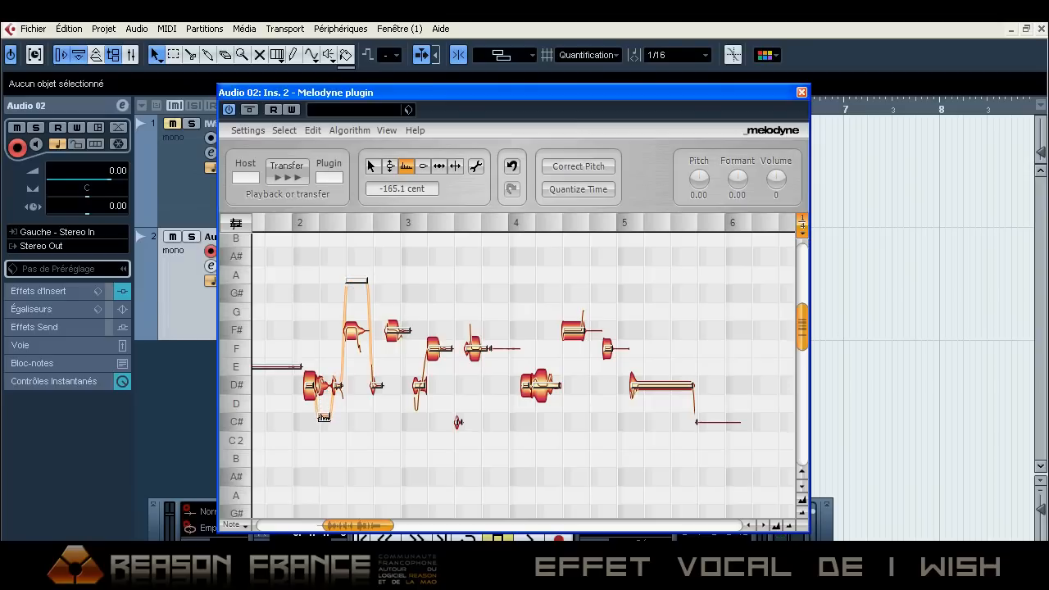
{"action": "left_click_drag", "start_coordinate": [398, 335], "coordinate": [399, 303]}
{"action": "left_click_drag", "start_coordinate": [443, 352], "coordinate": [443, 386]}
{"action": "left_click_drag", "start_coordinate": [549, 374], "coordinate": [578, 304]}
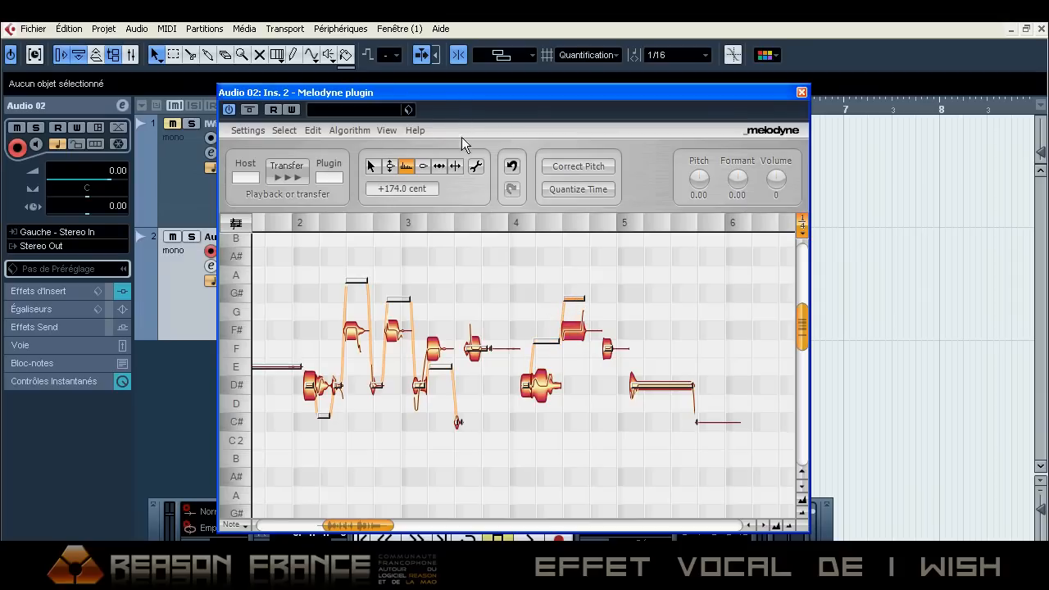
Play the formant-shifted vocal from just before bar 2 with the plugin window moved clear of the ruler.
{"action": "left_click_drag", "start_coordinate": [441, 93], "coordinate": [468, 170]}
{"action": "left_click", "coordinate": [358, 107]}
{"action": "key", "text": "space"}
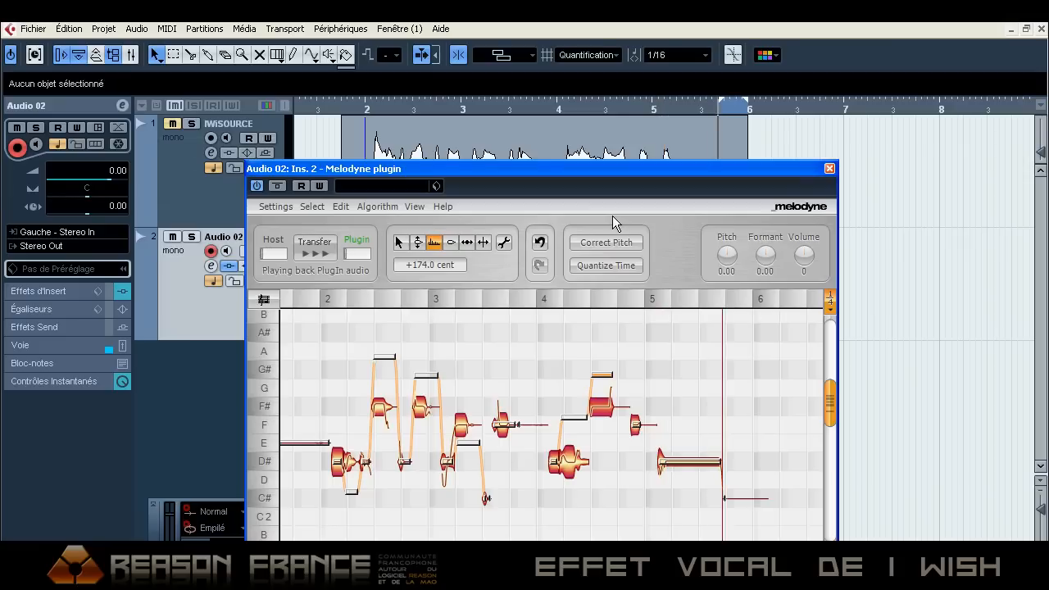
Replay the vocal while sweeping Melodyne's global Pitch down and up to 12.00, and close the plugin window.
{"action": "left_click", "coordinate": [332, 112]}
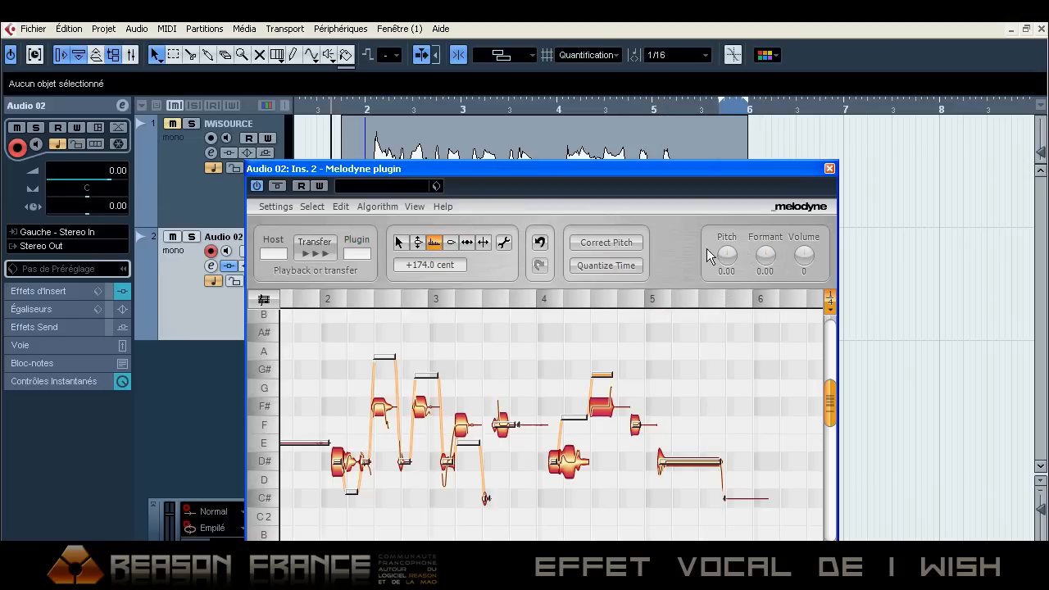
{"action": "key", "text": "space"}
{"action": "left_click_drag", "start_coordinate": [725, 260], "coordinate": [740, 344]}
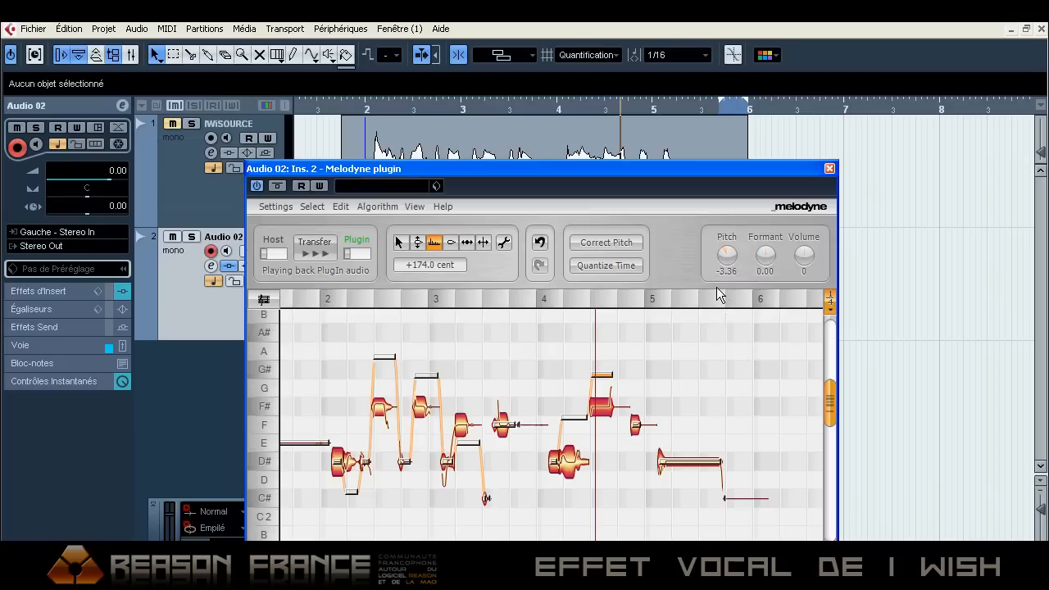
{"action": "left_click_drag", "start_coordinate": [778, 252], "coordinate": [799, 194]}
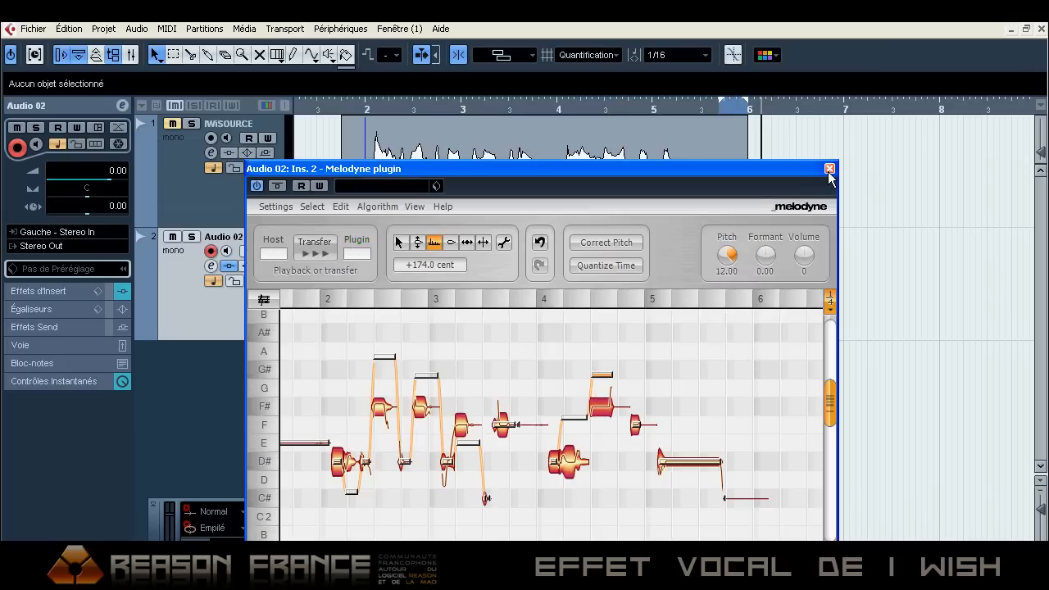
{"action": "left_click", "coordinate": [829, 168]}
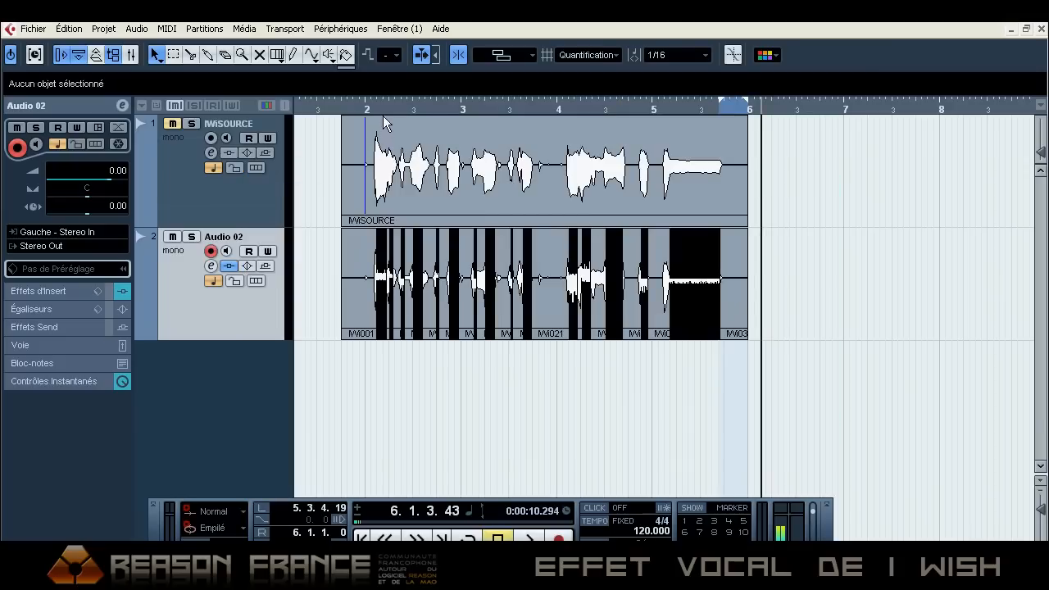
Reopen Audio 02's Melodyne plugin with the playhead just before bar 2, and close the plugin and channel settings windows.
{"action": "left_click_drag", "start_coordinate": [369, 107], "coordinate": [335, 82]}
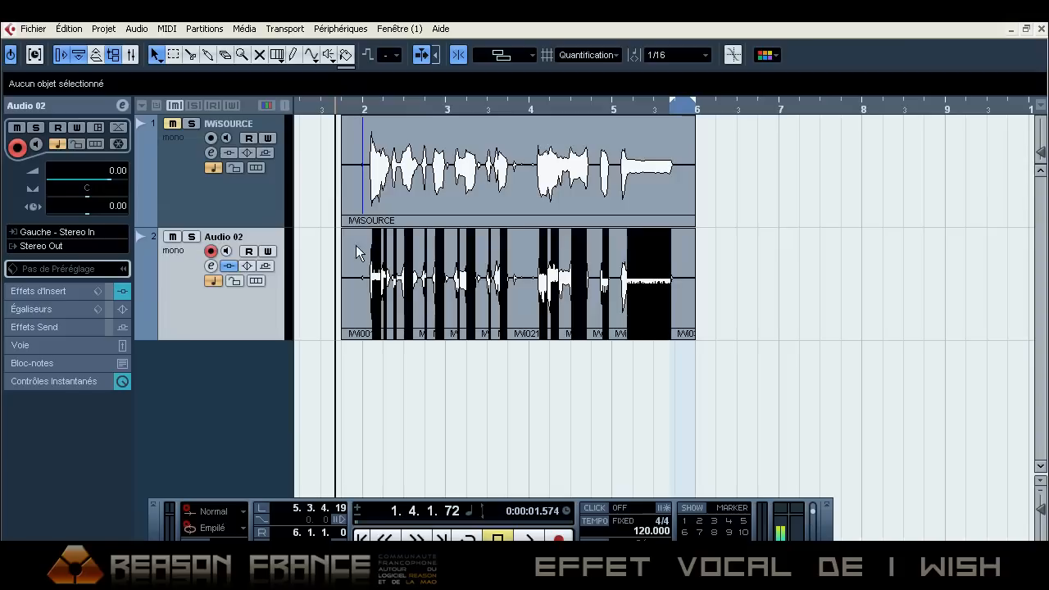
{"action": "left_click", "coordinate": [210, 265]}
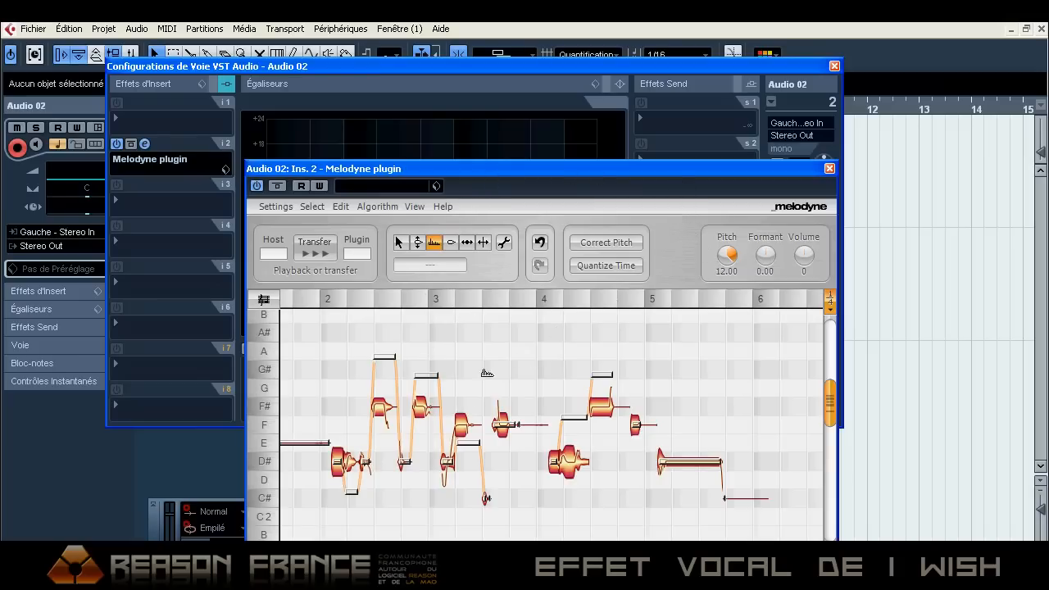
{"action": "left_click", "coordinate": [828, 169]}
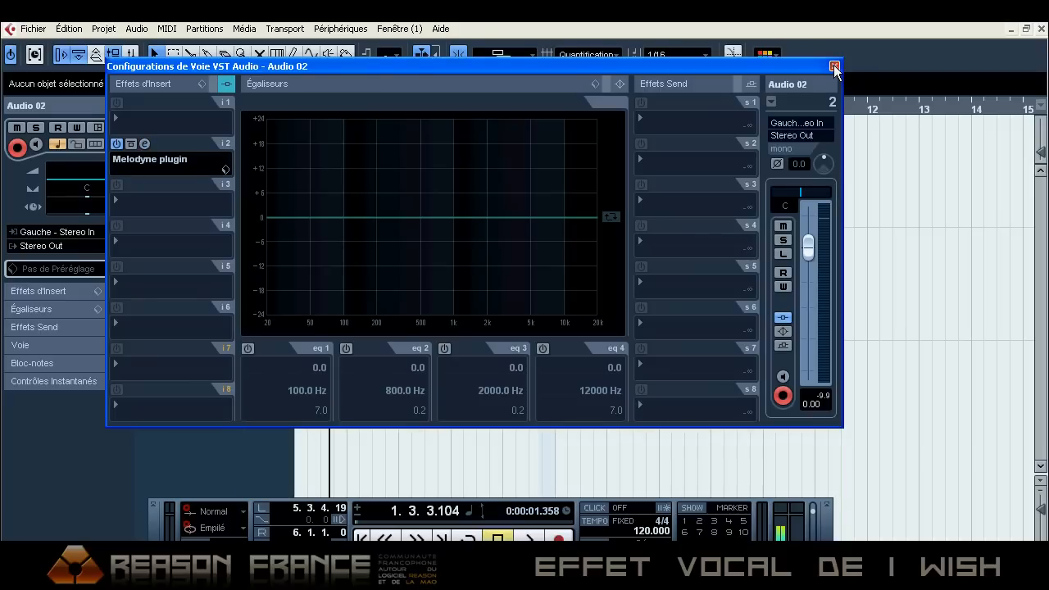
{"action": "left_click", "coordinate": [834, 66]}
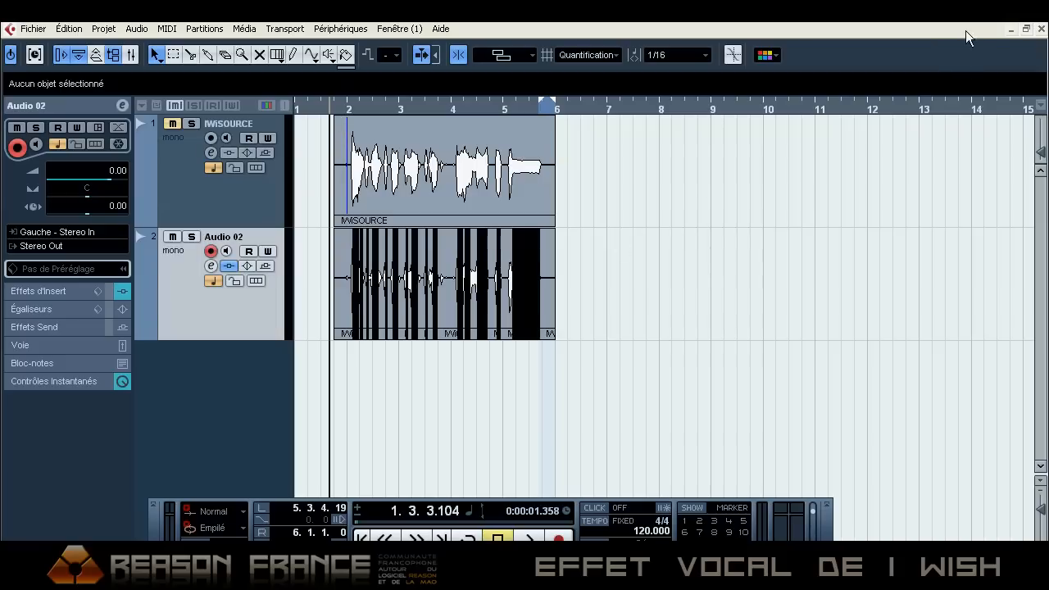
Close the project I Wish Voice16.cpr without saving it.
{"action": "left_click", "coordinate": [1041, 29]}
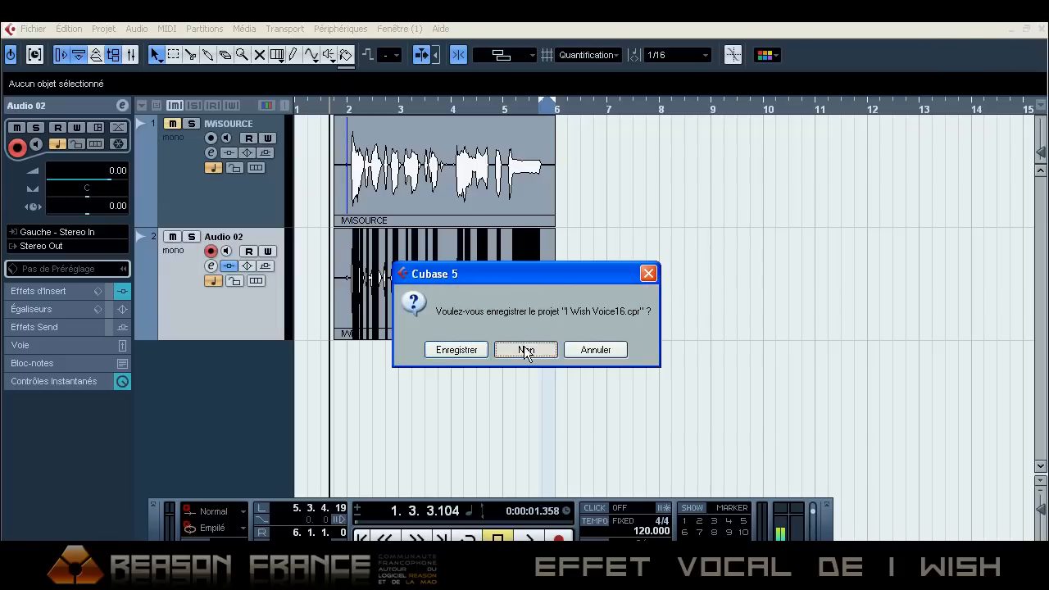
{"action": "left_click", "coordinate": [524, 349]}
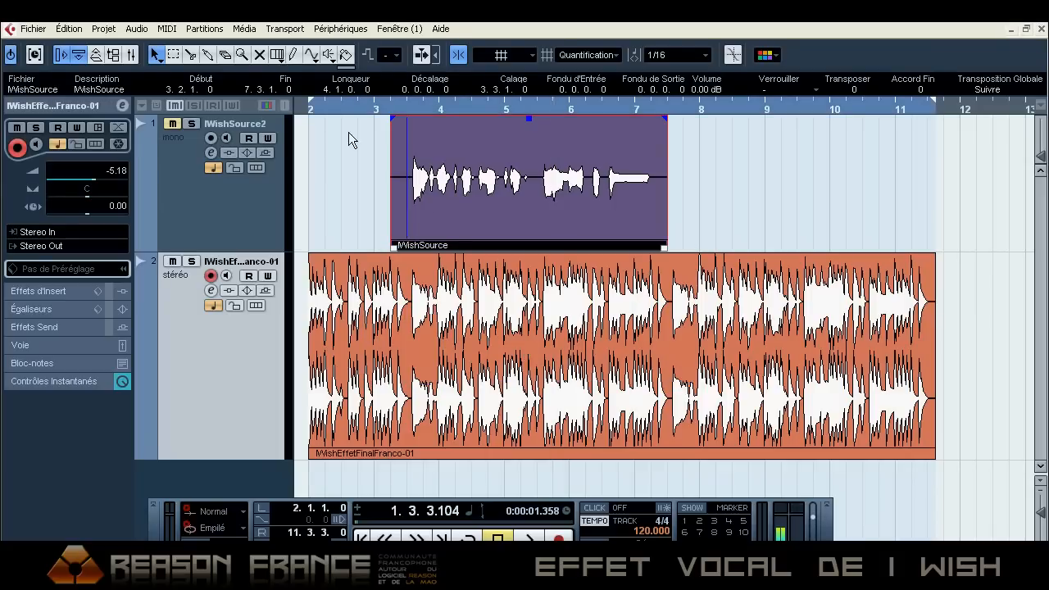
Mute the final effect track, unmute IWishSource2, and play the source vocal from the start of its clip at 3.2.1.0.
{"action": "left_click", "coordinate": [171, 261]}
{"action": "left_click", "coordinate": [393, 106]}
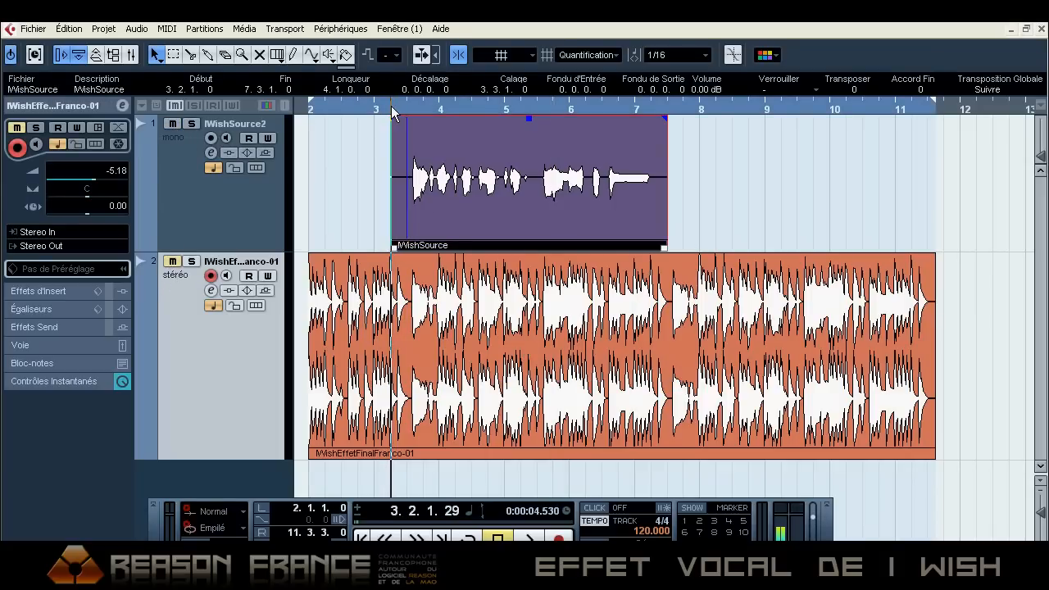
{"action": "left_click", "coordinate": [434, 340]}
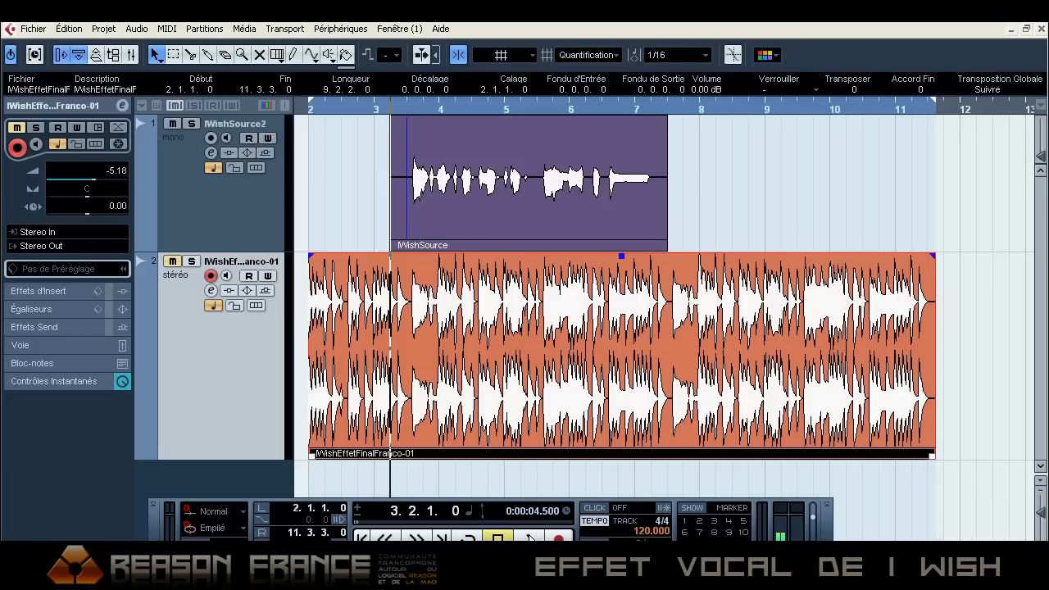
{"action": "left_click", "coordinate": [501, 199]}
{"action": "key", "text": "space"}
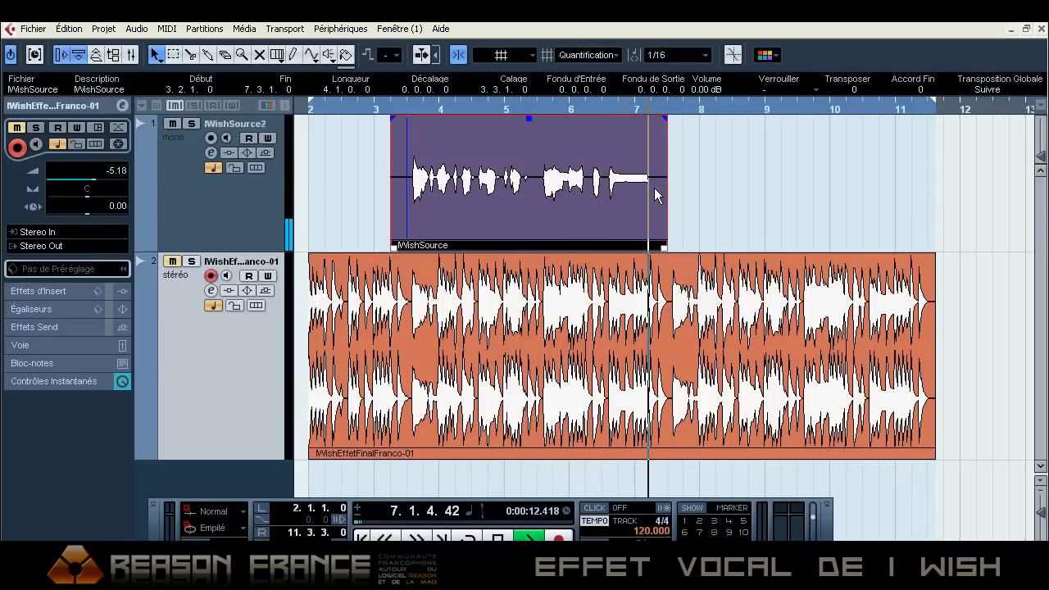
{"action": "key", "text": "space"}
Mute IWishSource2, unmute the final effect track, play it from bar 2 to its end, and return the playhead to bar 2.
{"action": "left_click", "coordinate": [310, 111]}
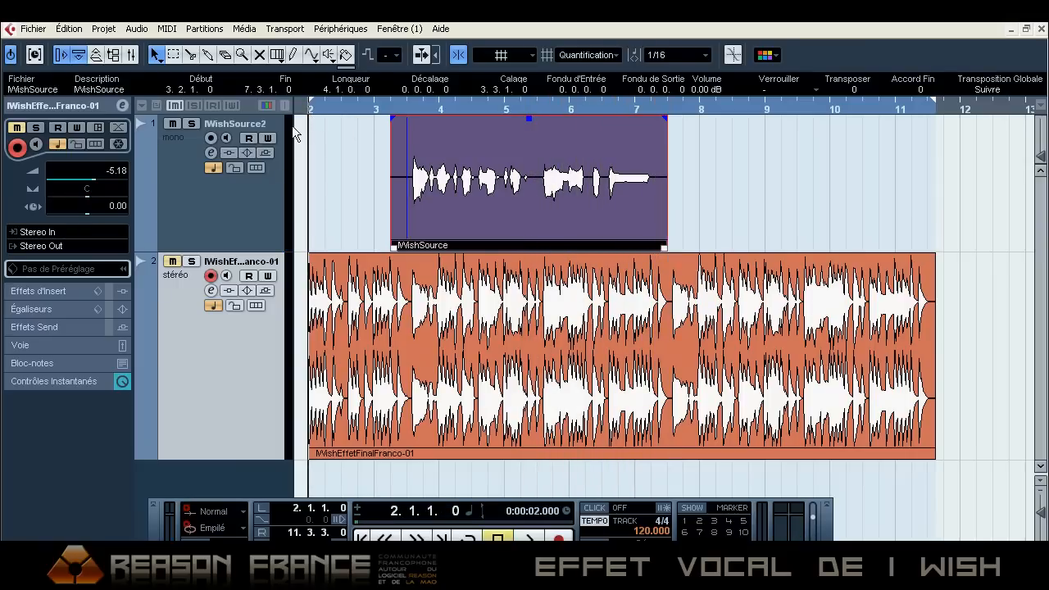
{"action": "left_click", "coordinate": [172, 124]}
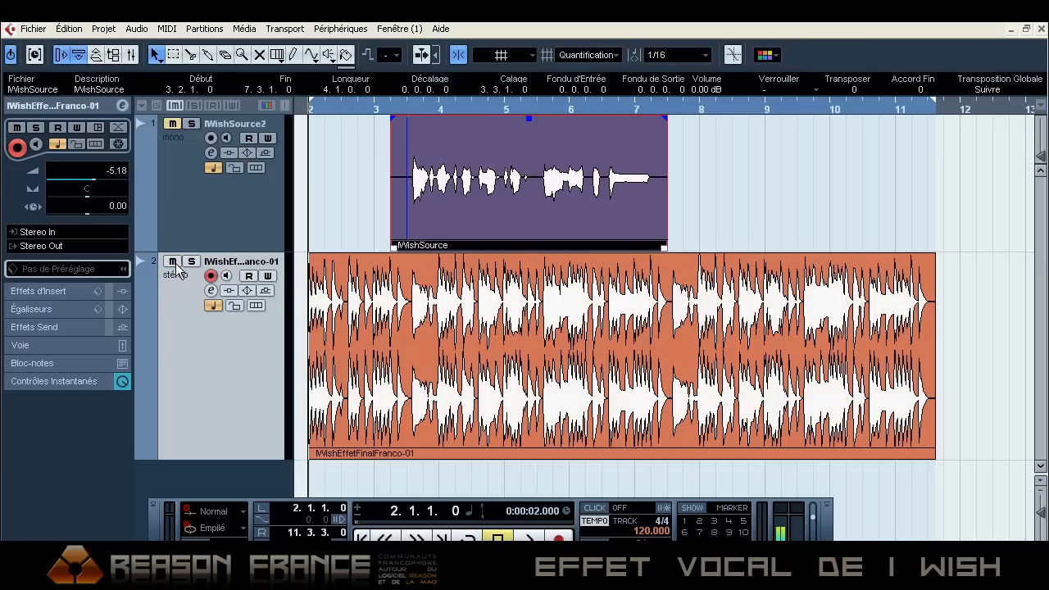
{"action": "left_click", "coordinate": [358, 302]}
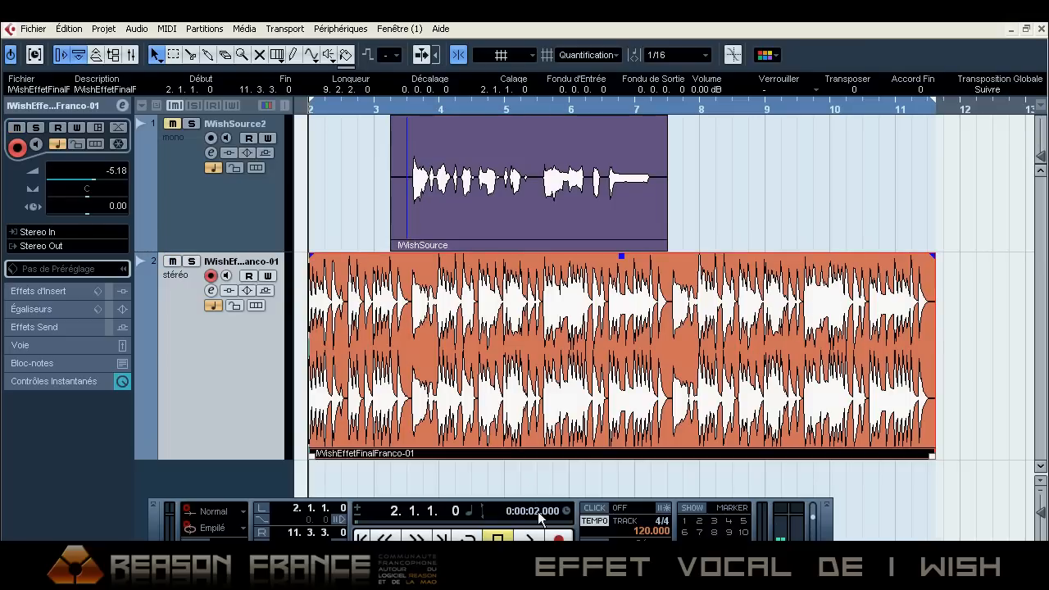
{"action": "left_click", "coordinate": [533, 539]}
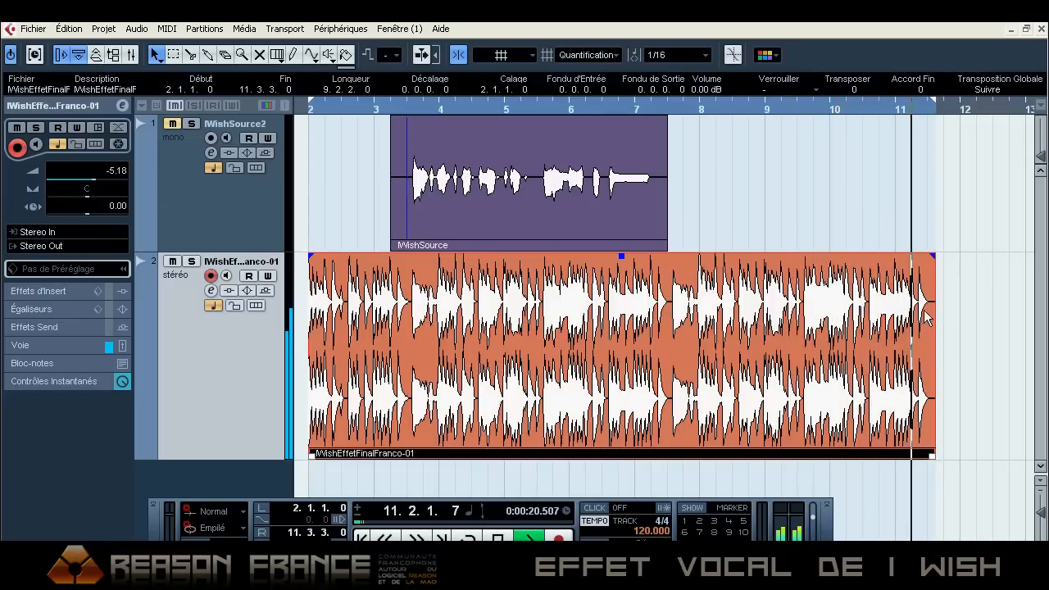
{"action": "key", "text": "space"}
{"action": "left_click_drag", "start_coordinate": [743, 102], "coordinate": [351, 105]}
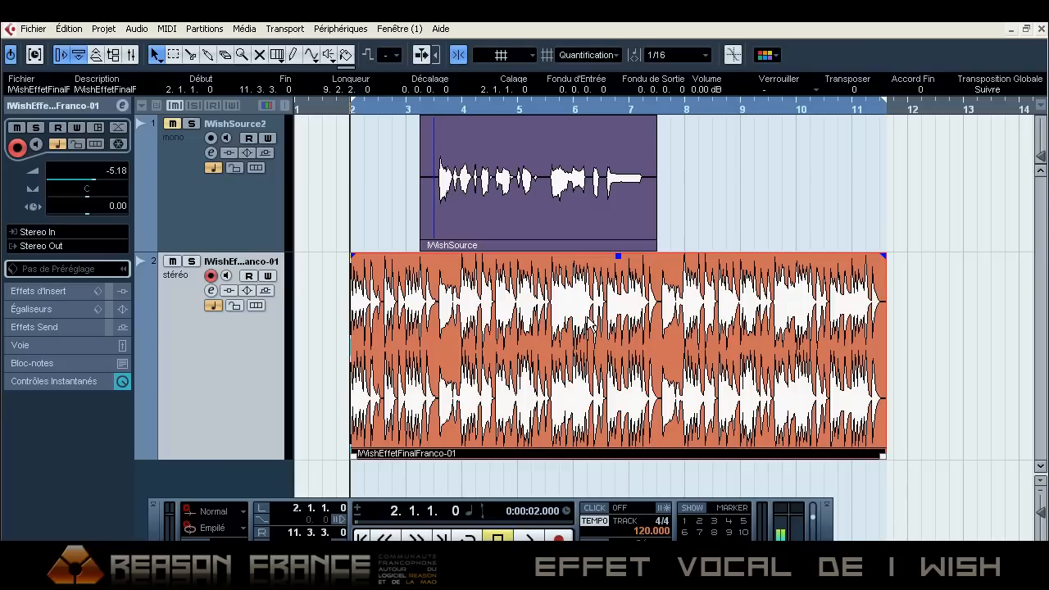
Switch to Sound Forge and select the very short slice of the source vocal from 1,022 to 1,029 seconds.
{"action": "key", "text": "alt+Tab"}
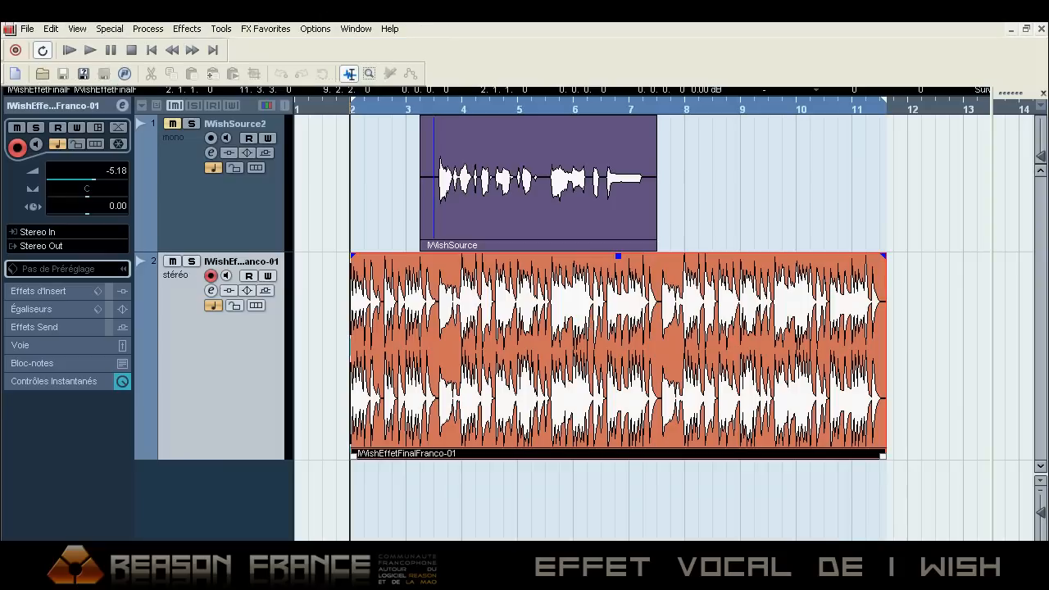
{"action": "left_click", "coordinate": [148, 265]}
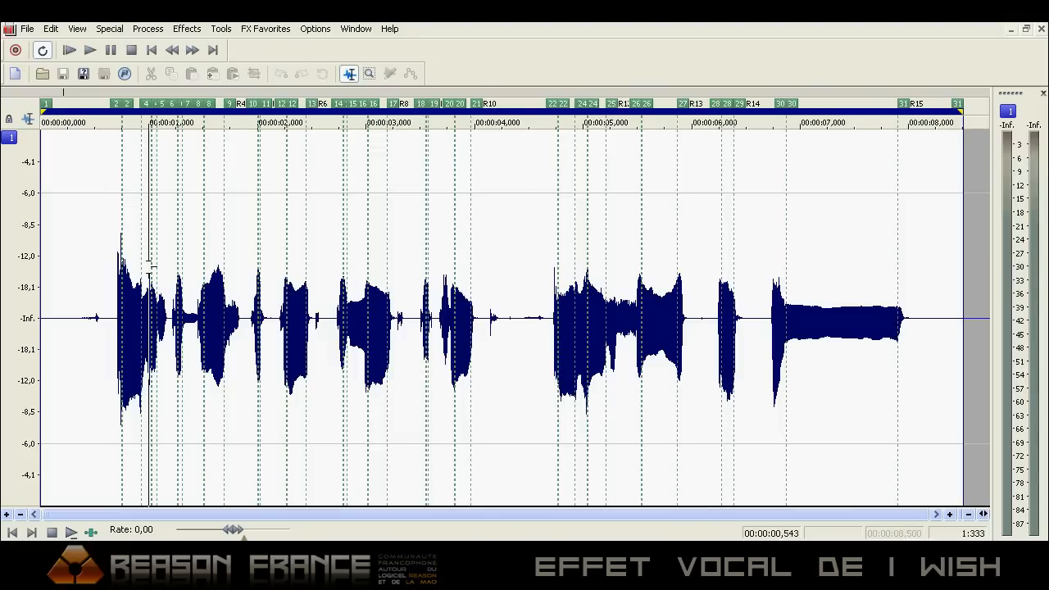
{"action": "scroll", "coordinate": [175, 275], "scroll_direction": "up", "scroll_amount": 5}
{"action": "scroll", "coordinate": [367, 281], "scroll_direction": "up", "scroll_amount": 2}
{"action": "left_click", "coordinate": [565, 286]}
{"action": "key", "text": "ctrl+a"}
{"action": "left_click", "coordinate": [566, 287]}
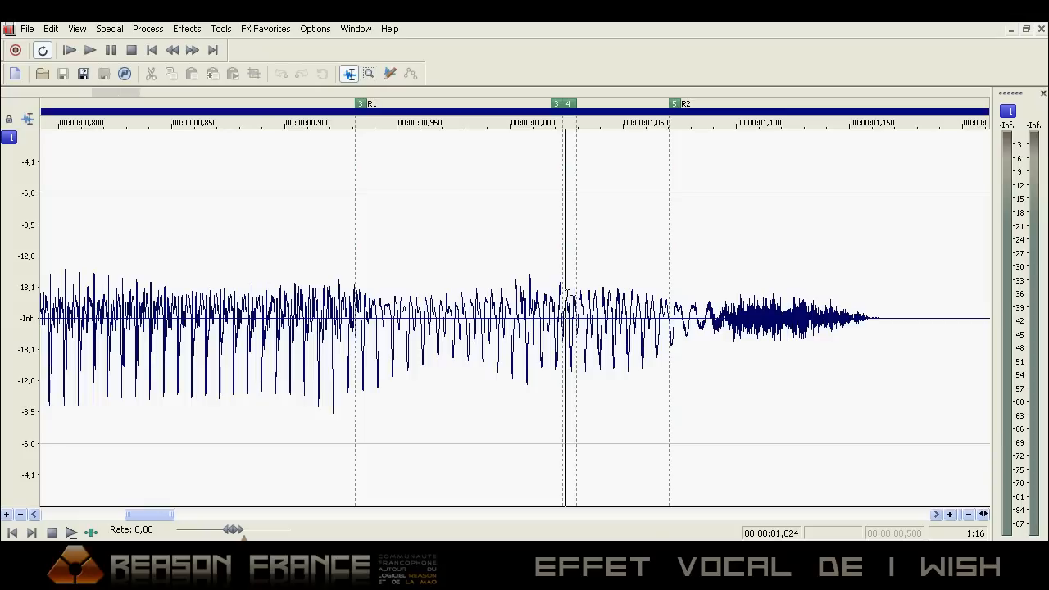
{"action": "double_click", "coordinate": [568, 295]}
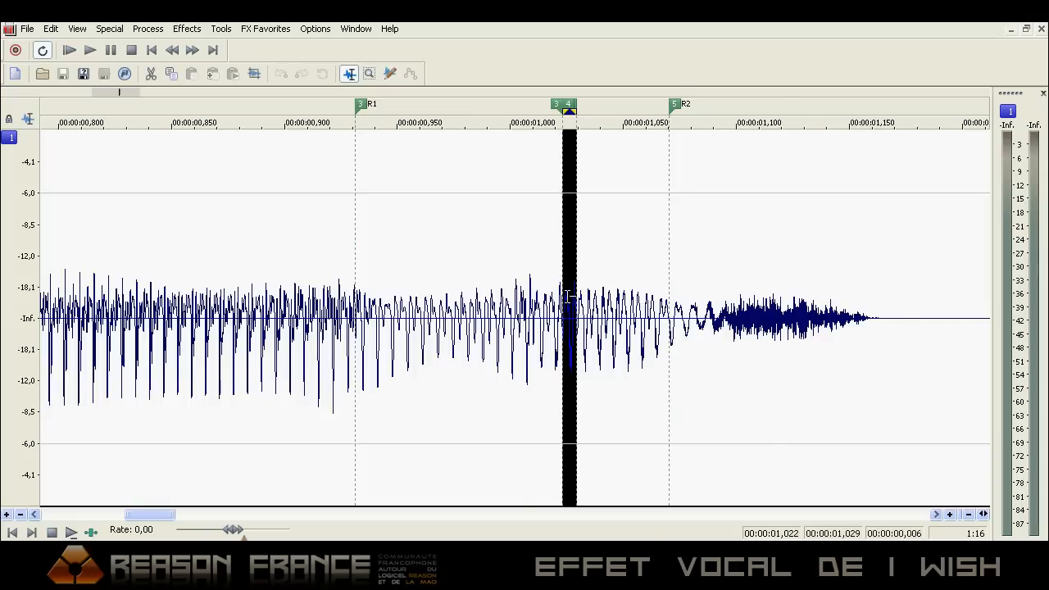
{"action": "scroll", "coordinate": [566, 290], "scroll_direction": "up", "scroll_amount": 1}
{"action": "scroll", "coordinate": [530, 287], "scroll_direction": "down", "scroll_amount": 1}
{"action": "scroll", "coordinate": [530, 286], "scroll_direction": "down", "scroll_amount": 5}
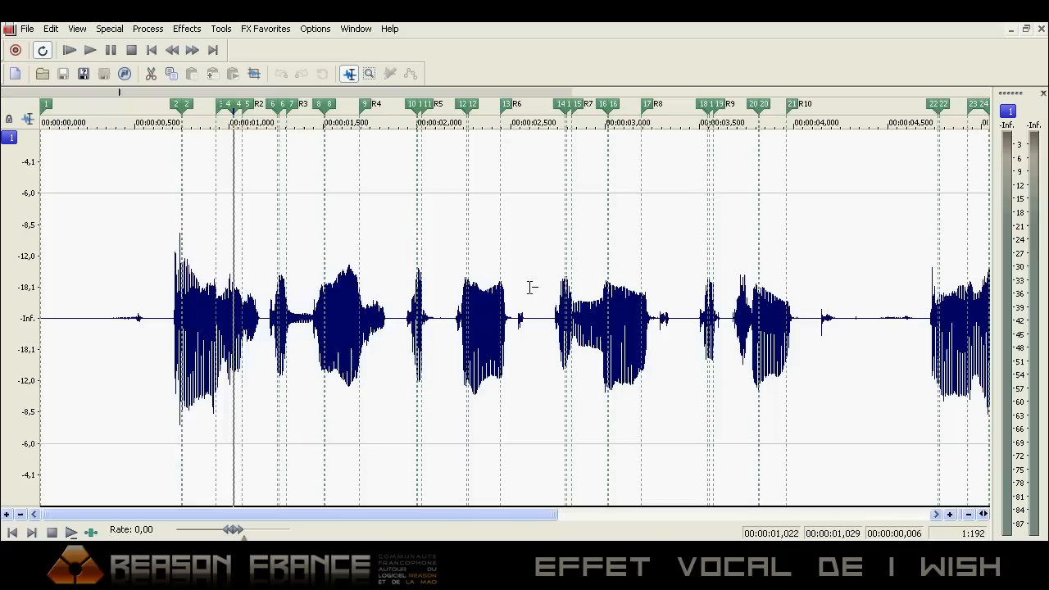